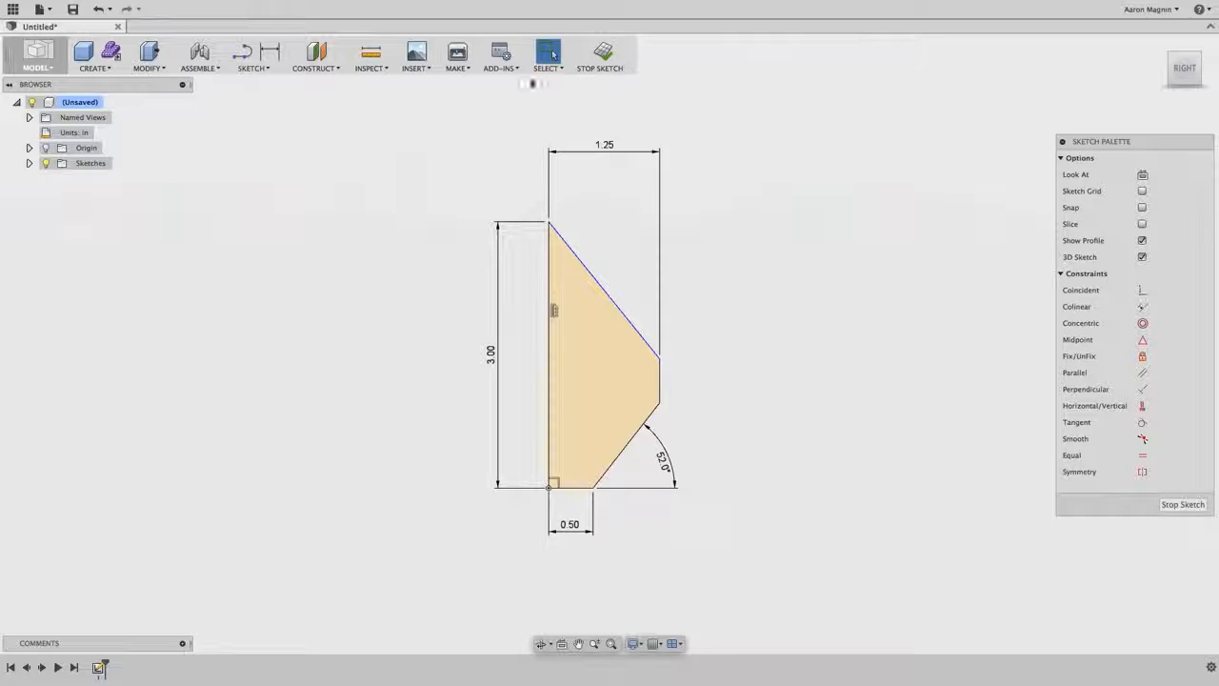
# - Finish the profile sketch and look at it in 3D from several angles
pyautogui.click(601, 54)
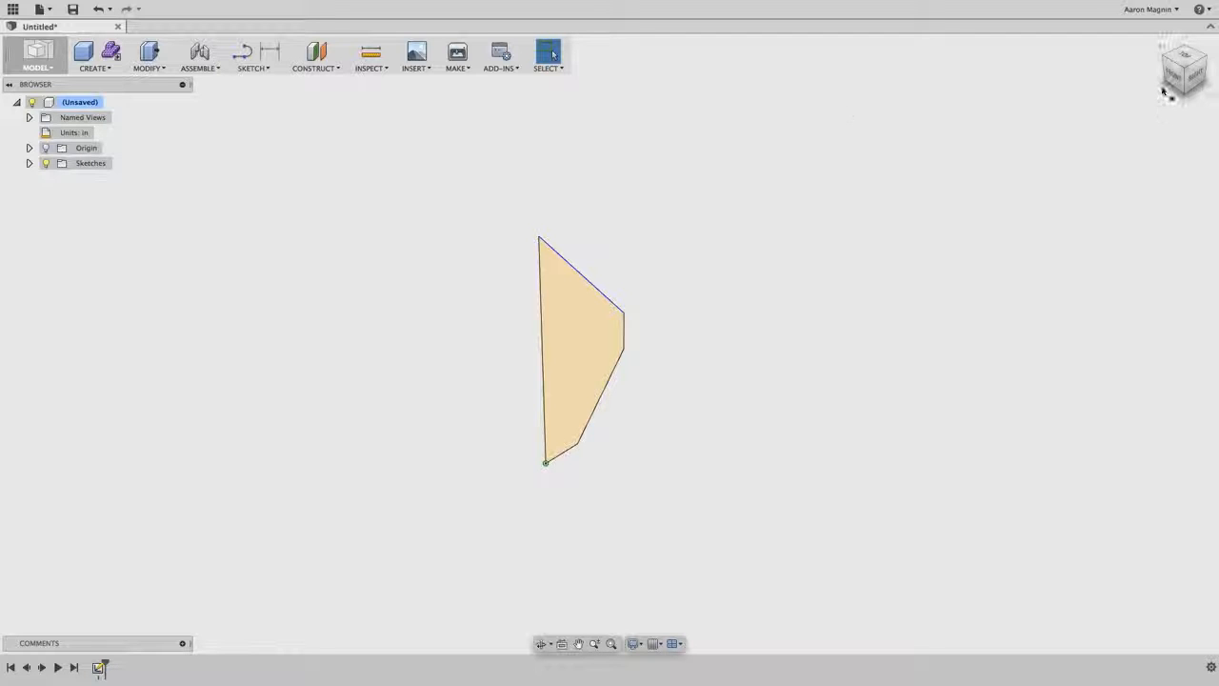
pyautogui.moveTo(1173, 64); pyautogui.dragTo(1188, 72)
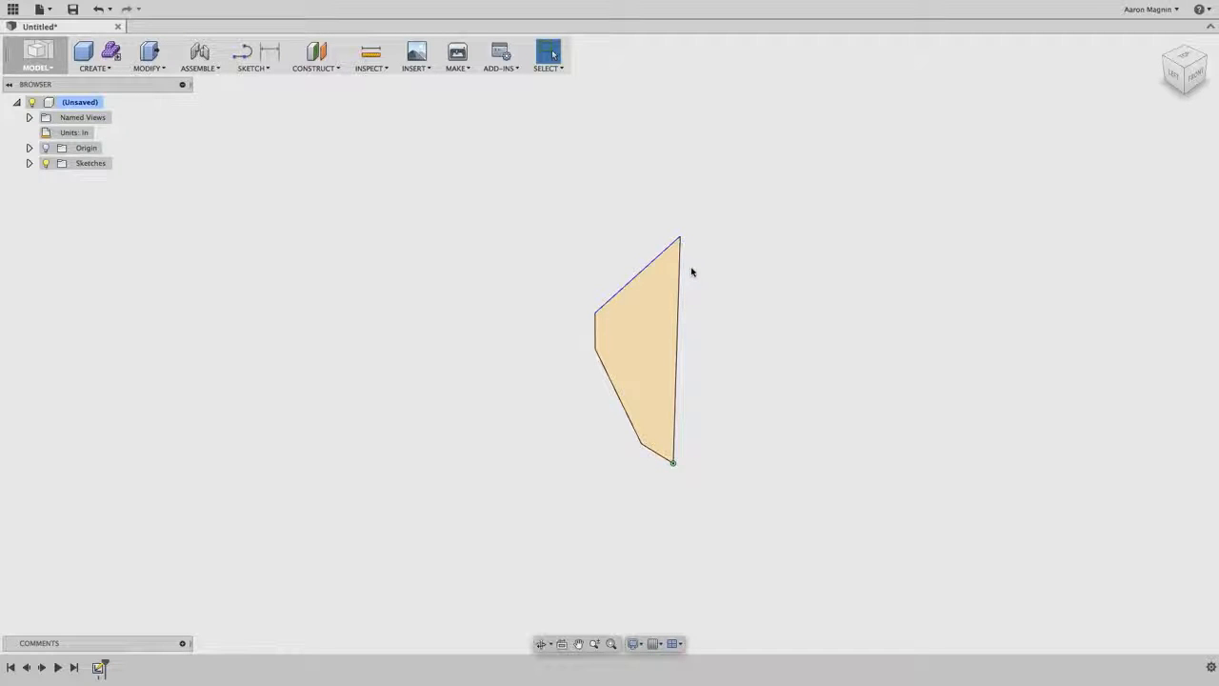
pyautogui.keyDown('shift'); pyautogui.moveTo(683, 267); pyautogui.dragTo(708, 267, button='middle'); pyautogui.keyUp('shift')
pyautogui.moveTo(620, 267)
pyautogui.mouseDown(button='middle')
pyautogui.moveTo(459, 293)
pyautogui.moveTo(718, 264)
pyautogui.moveTo(621, 280)
pyautogui.mouseUp(button='middle')
pyautogui.press('Escape')
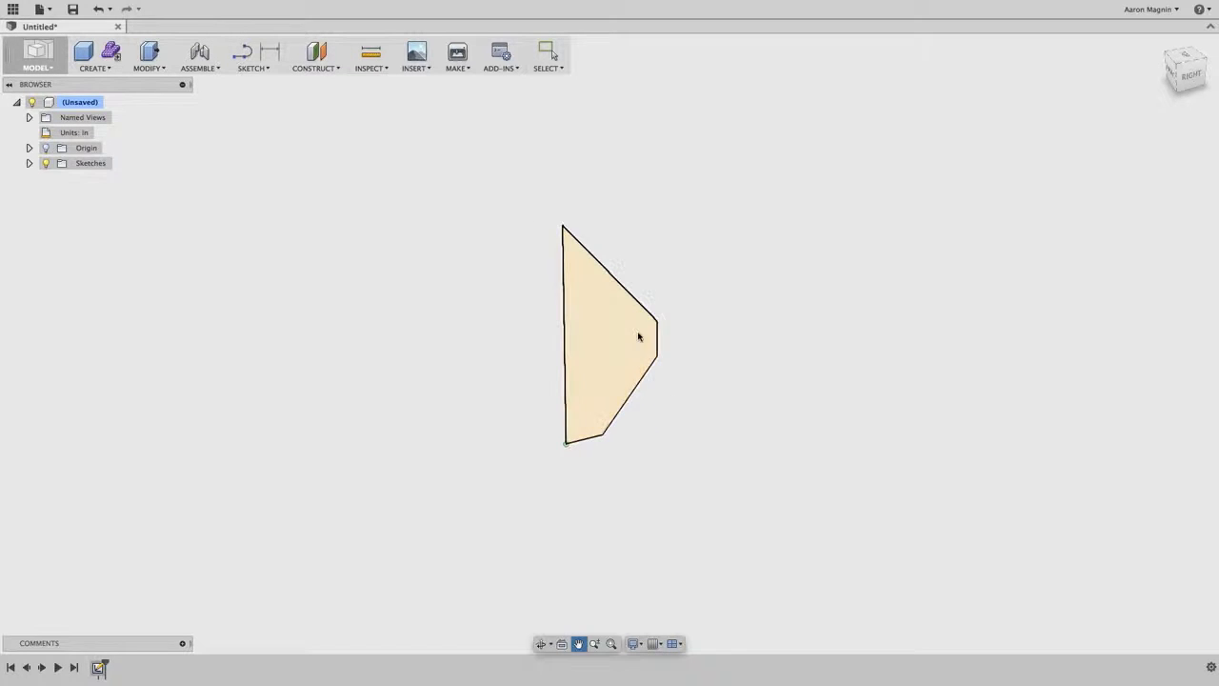
# - Examine the closed sketch profile close up and from farther away
pyautogui.scroll(-3, 637, 340)
pyautogui.scroll(3, 638, 340)
pyautogui.scroll(-2, 637, 340)
pyautogui.scroll(5, 636, 339)
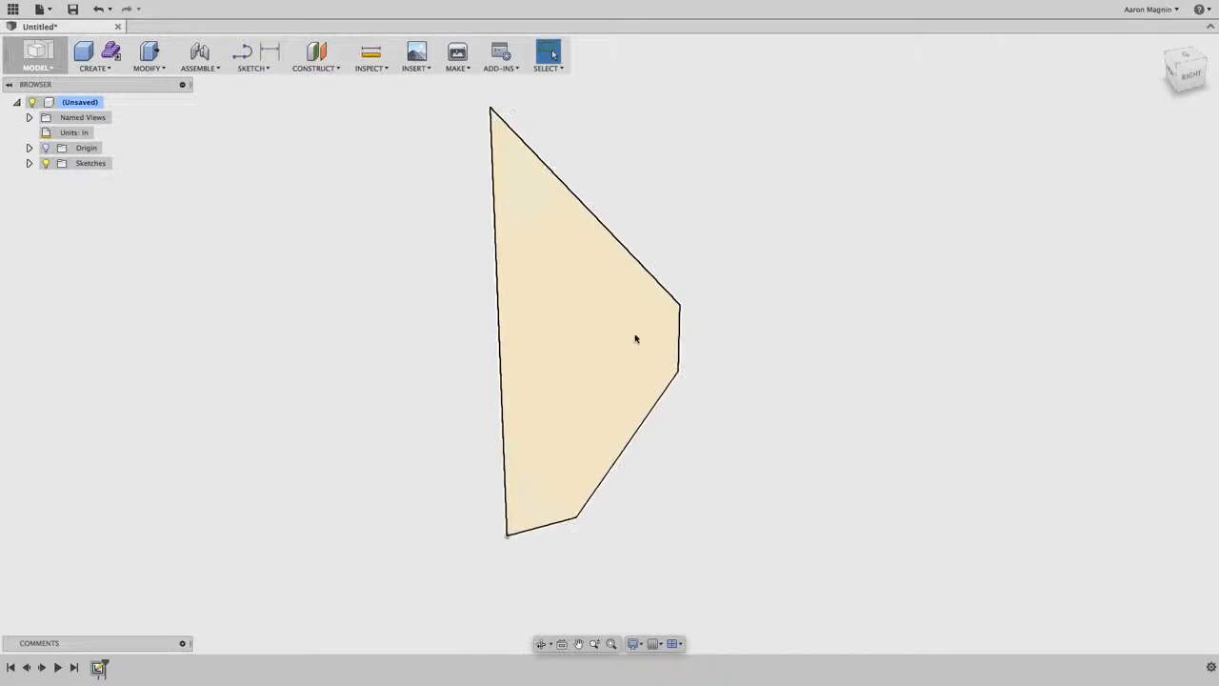
pyautogui.scroll(-2, 636, 339)
pyautogui.scroll(3, 634, 337)
pyautogui.scroll(-6, 634, 337)
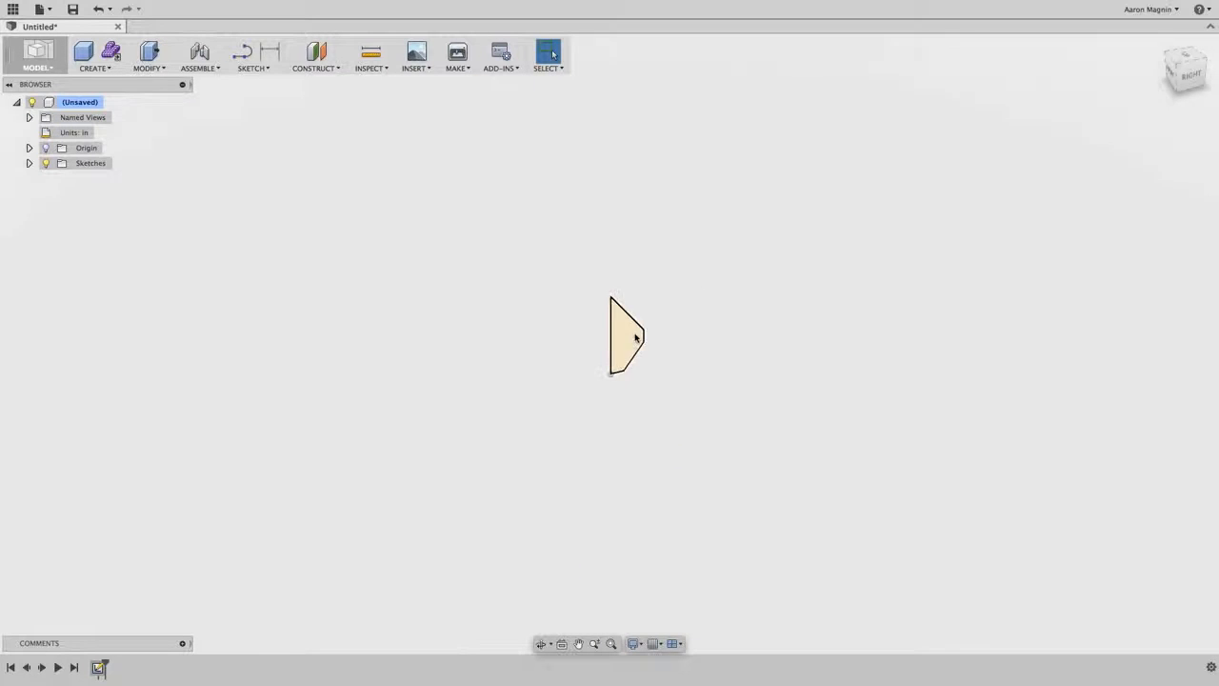
pyautogui.moveTo(655, 335); pyautogui.dragTo(458, 334, button='middle')
pyautogui.scroll(-5, 460, 334)
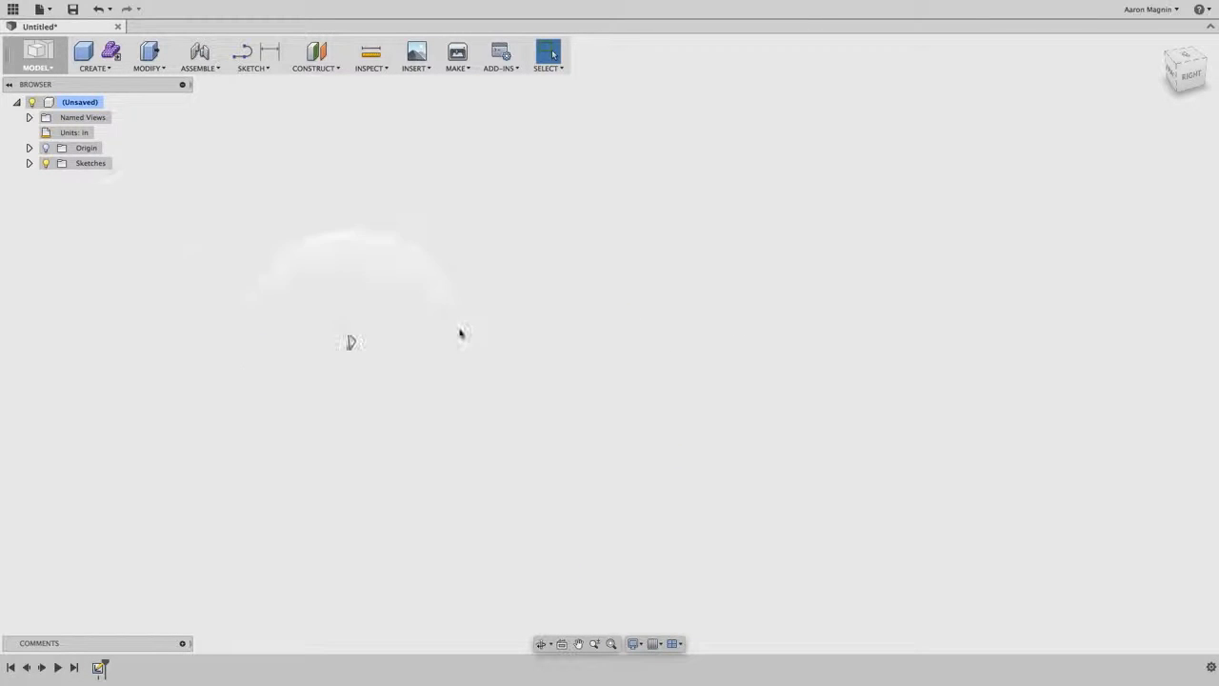
pyautogui.middleClick(706, 311)
pyautogui.middleClick(707, 310)
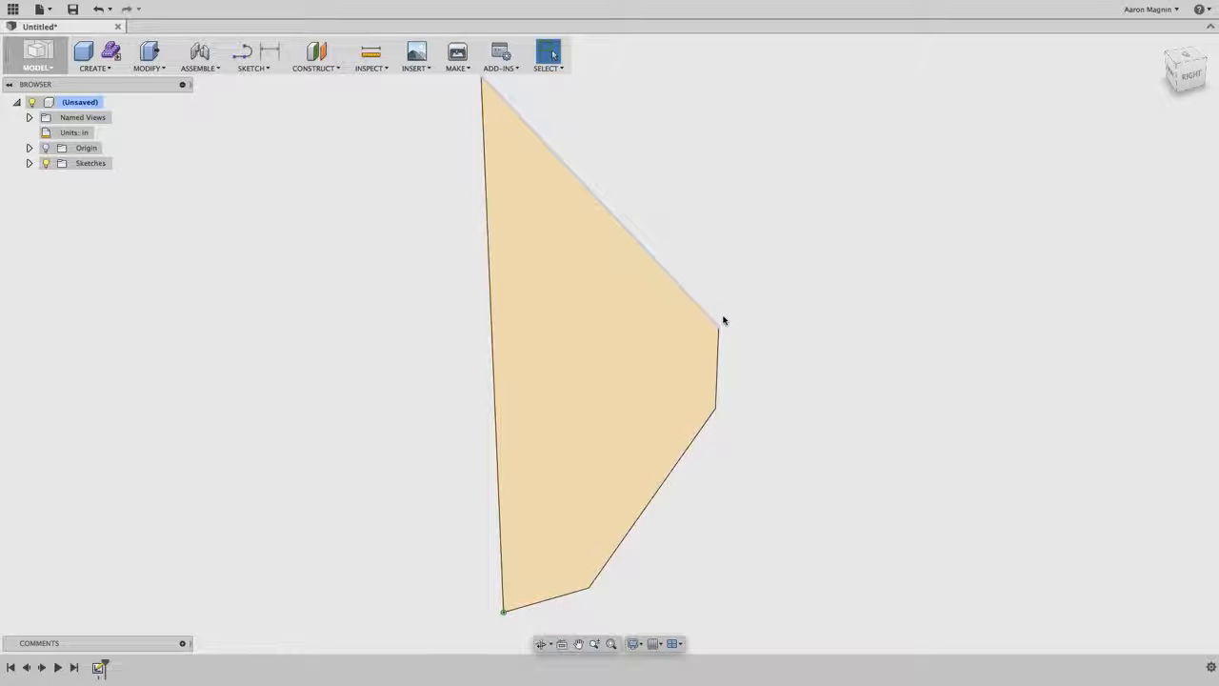
pyautogui.scroll(-6, 790, 348)
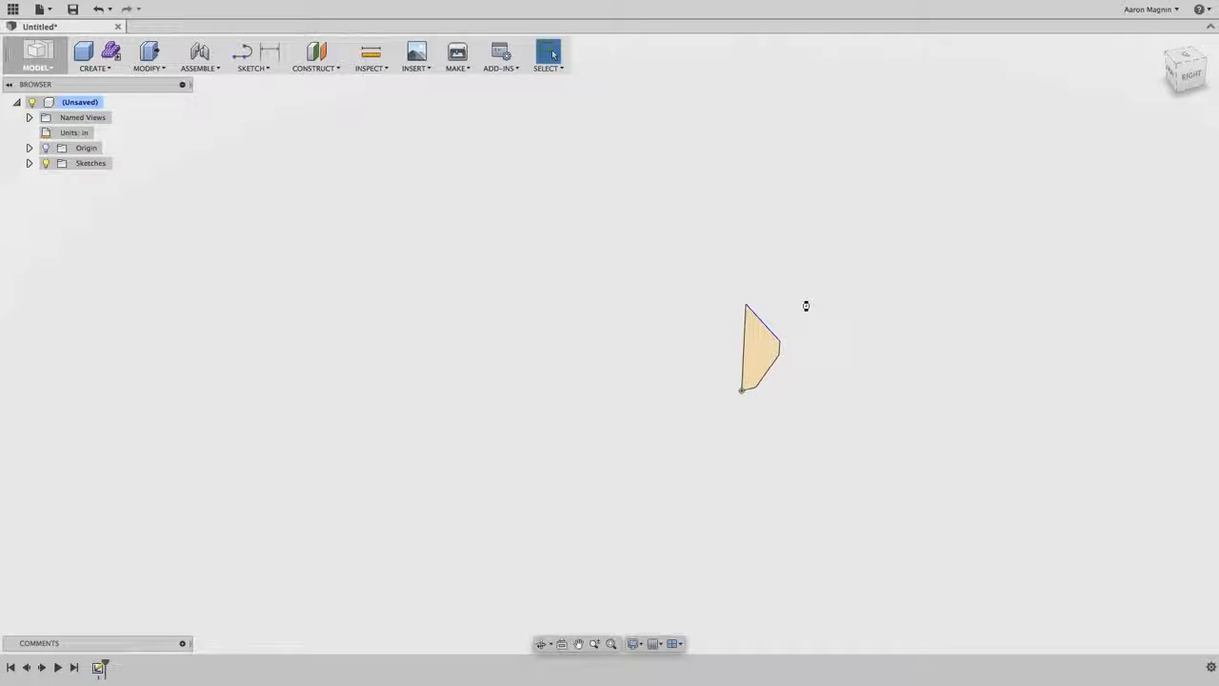
pyautogui.scroll(6, 806, 306)
pyautogui.scroll(-7, 805, 304)
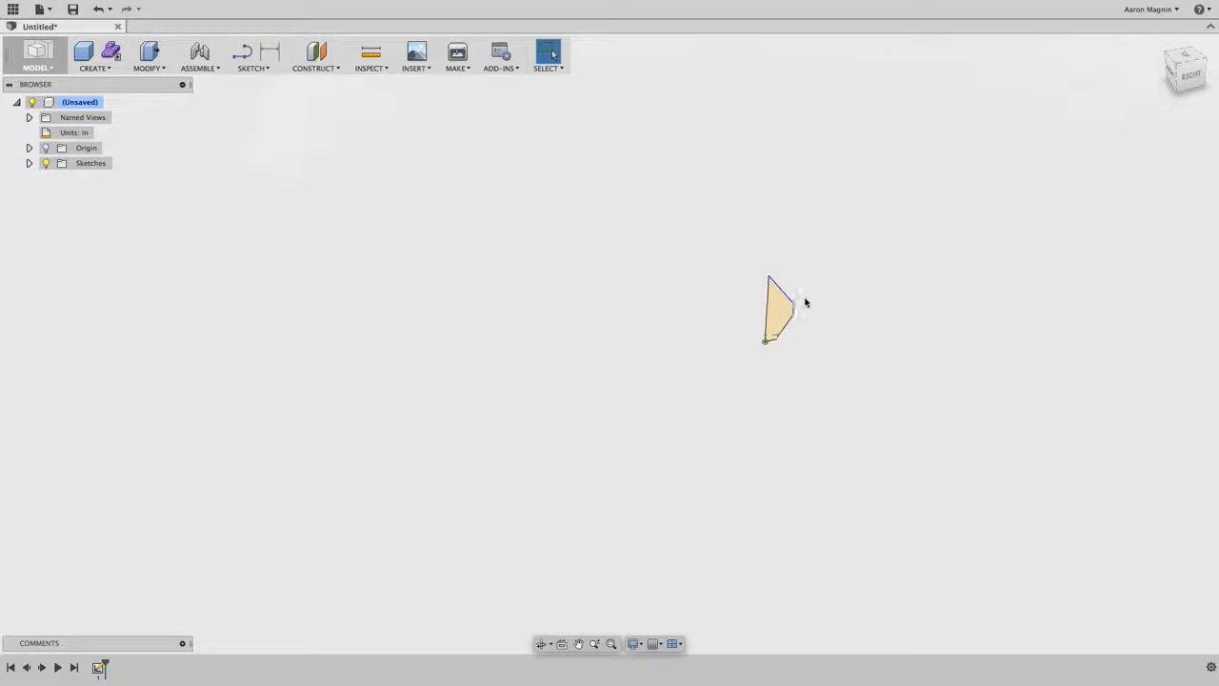
pyautogui.scroll(7, 803, 301)
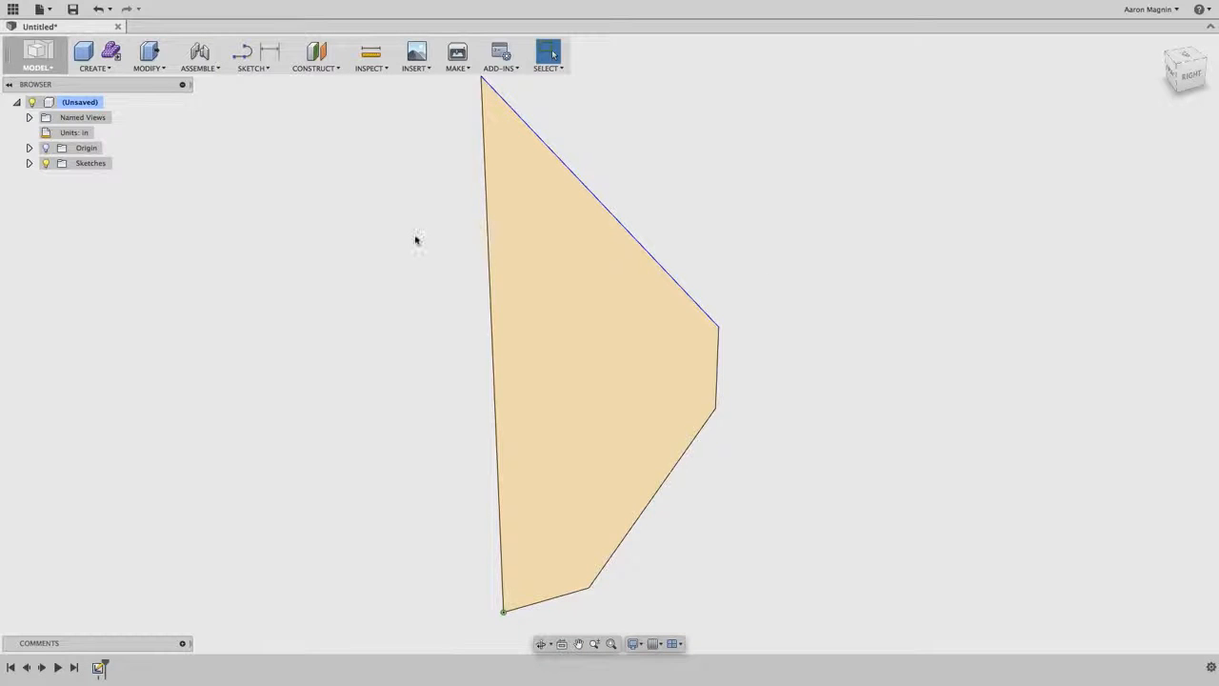
# - Extrude the closed sketch profile 2 in to one side as a new body
pyautogui.click(107, 71)
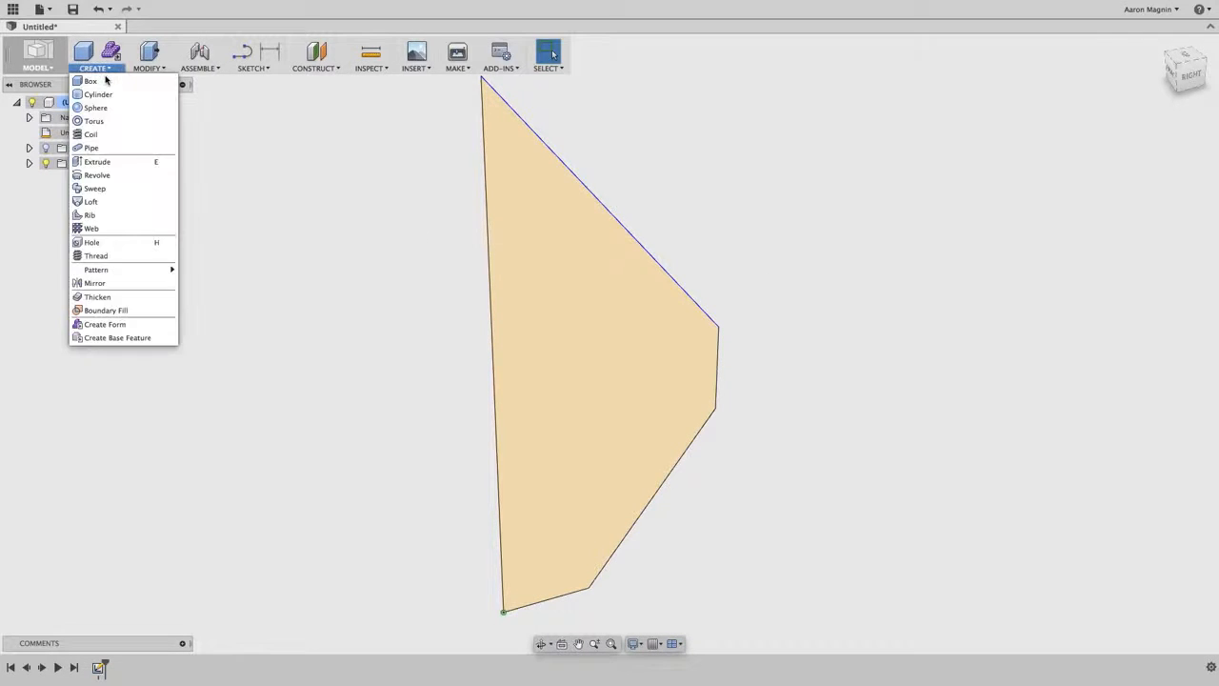
pyautogui.click(96, 163)
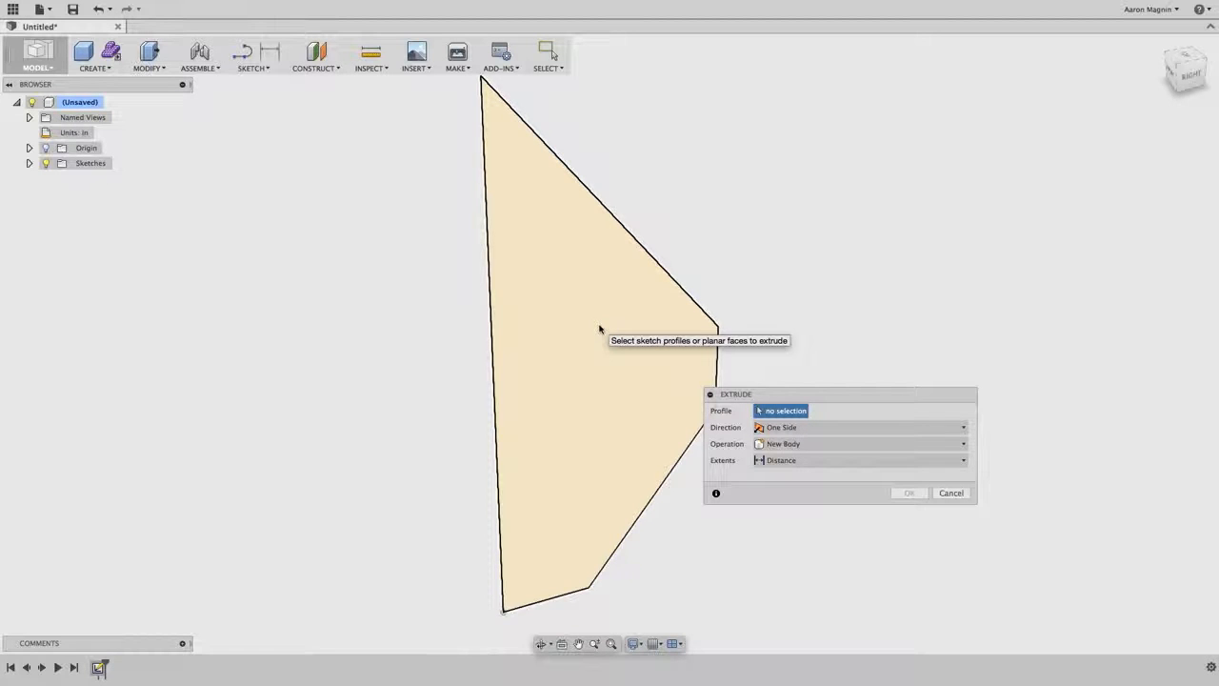
pyautogui.click(601, 331)
pyautogui.moveTo(615, 349); pyautogui.dragTo(529, 260)
pyautogui.moveTo(470, 288); pyautogui.dragTo(330, 280)
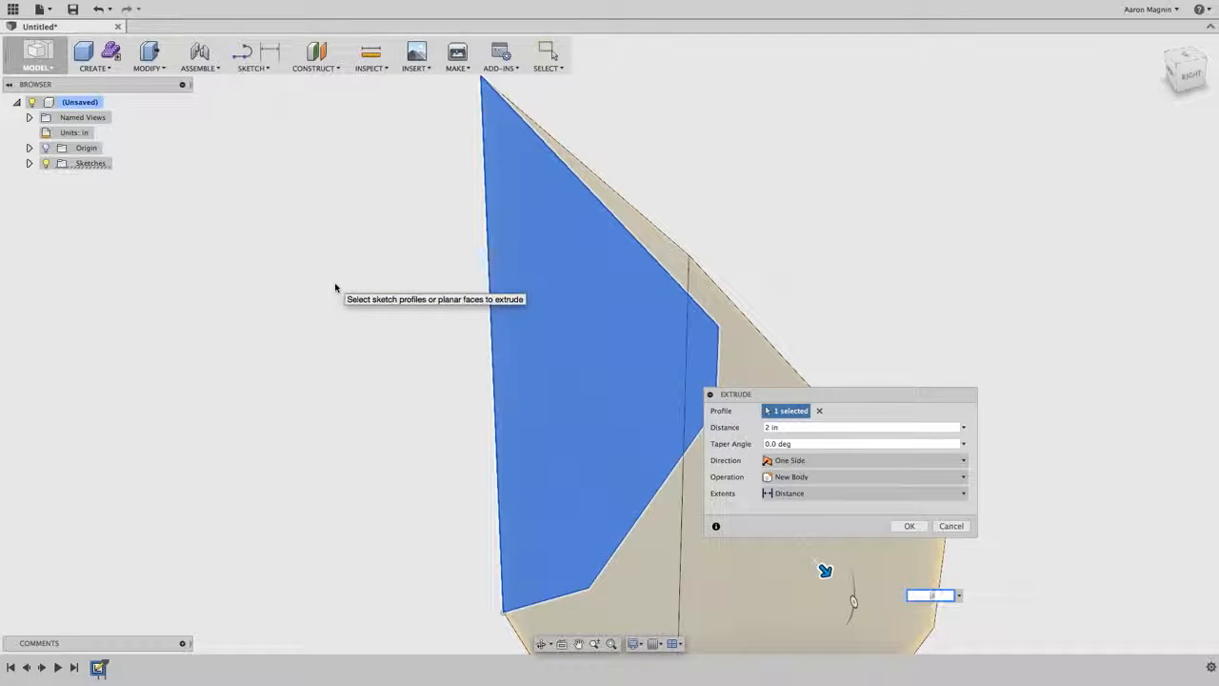
pyautogui.press('Return')
pyautogui.keyDown('shift'); pyautogui.moveTo(435, 300); pyautogui.dragTo(728, 319, button='middle'); pyautogui.keyUp('shift')
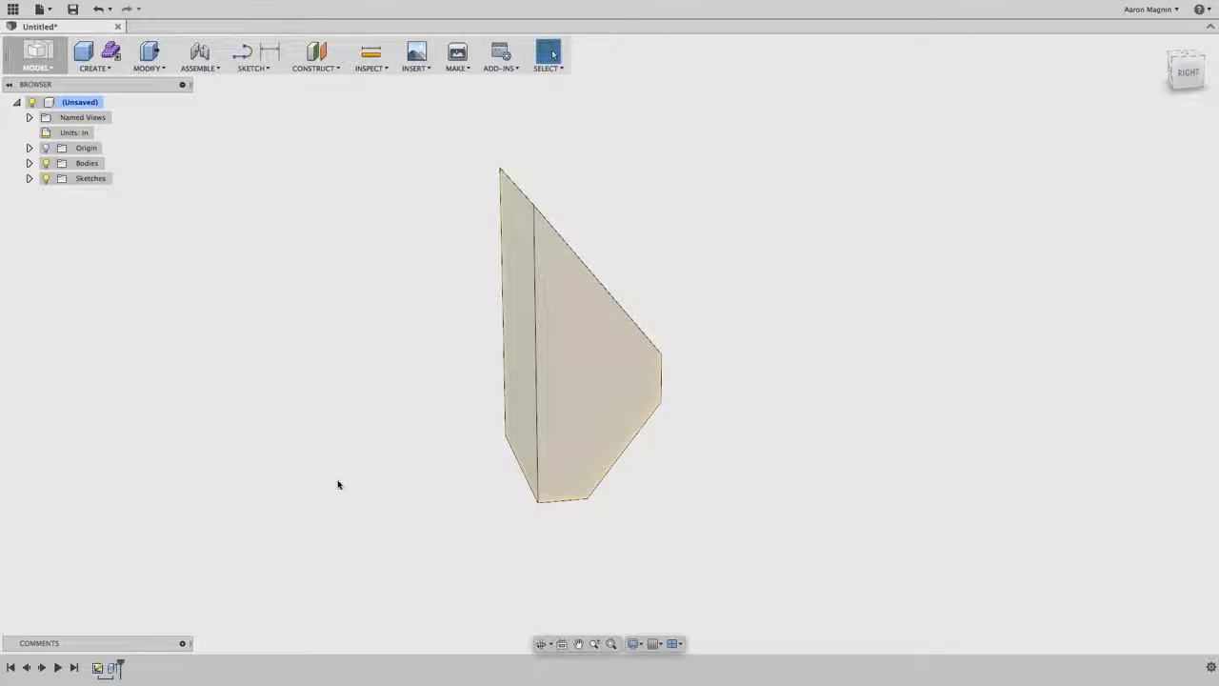
# - Roll the design history back to before the extrusion, check Sketch1 in the Sketches folder, and roll the history forward again
pyautogui.click(113, 671)
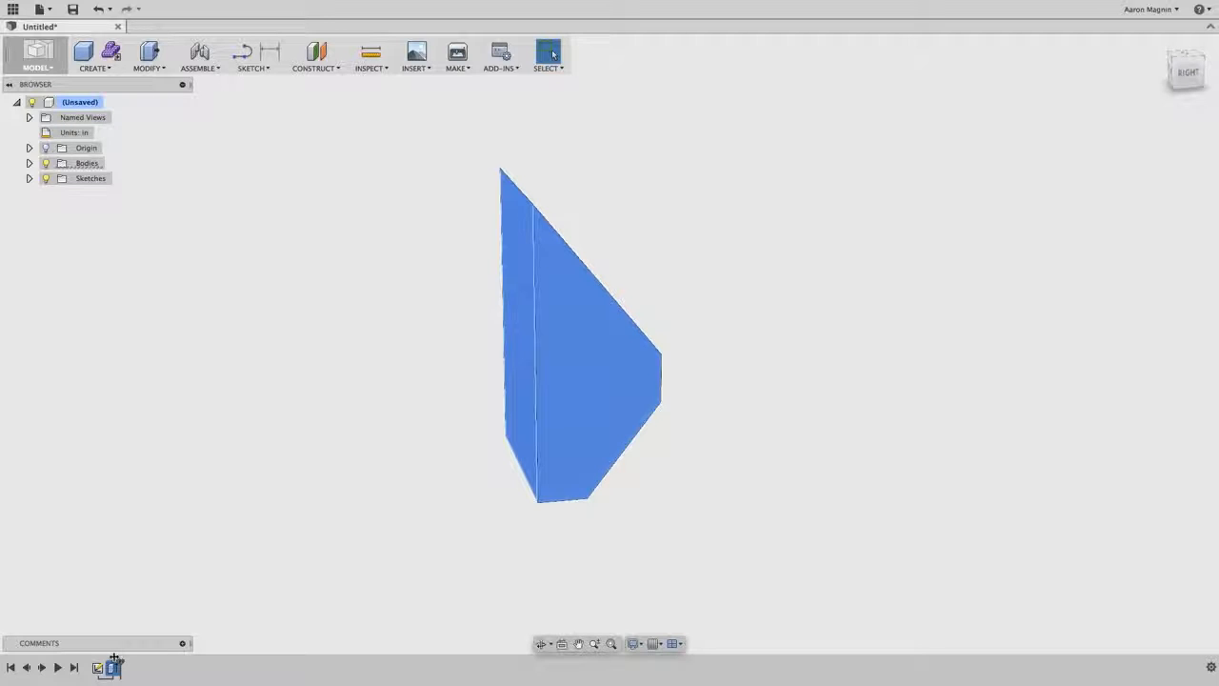
pyautogui.rightClick(114, 659)
pyautogui.click(91, 636)
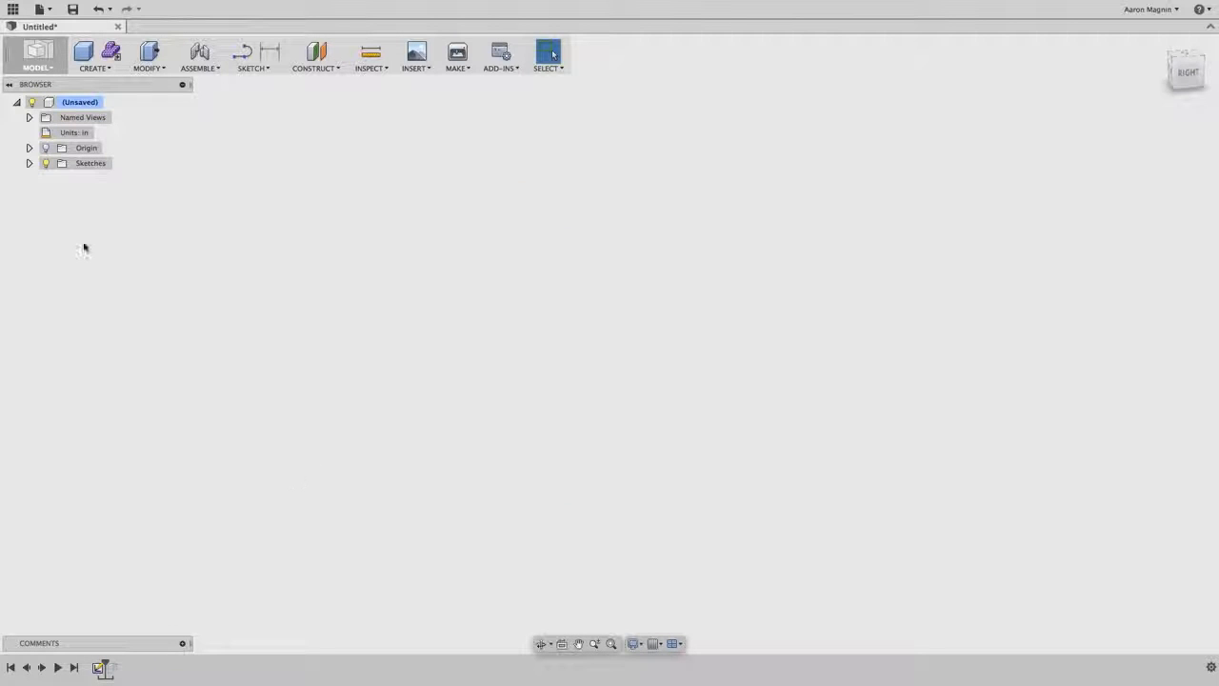
pyautogui.click(28, 163)
pyautogui.click(57, 178)
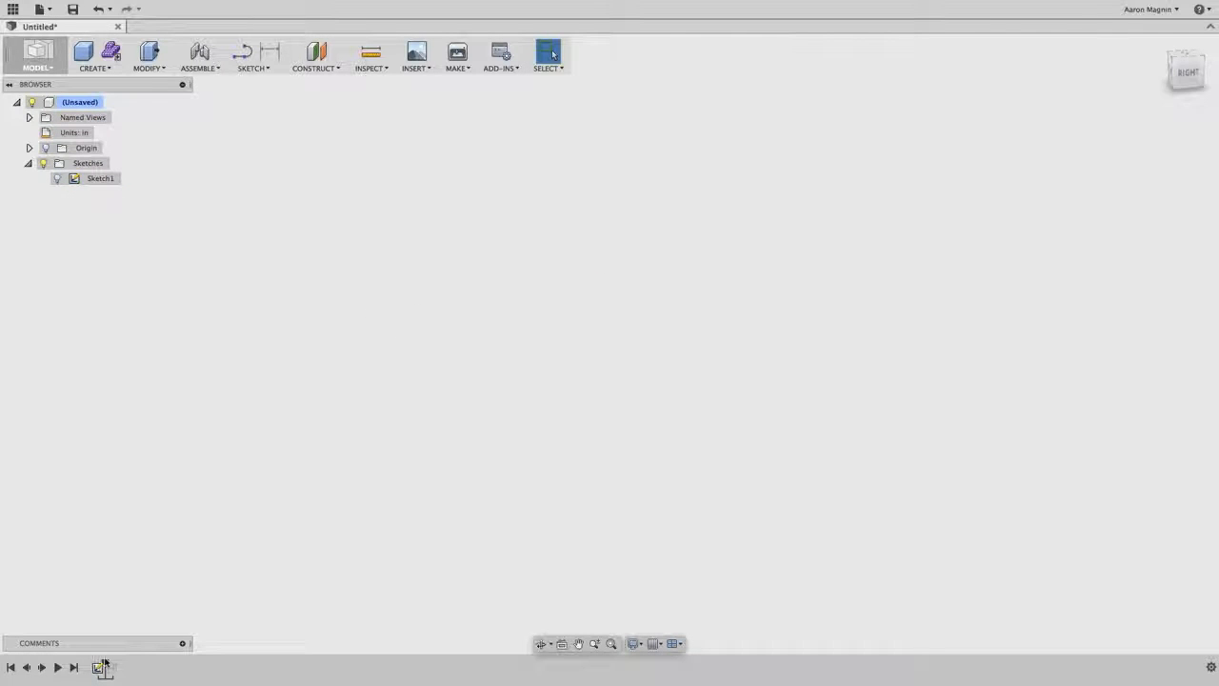
pyautogui.moveTo(105, 663); pyautogui.dragTo(122, 663)
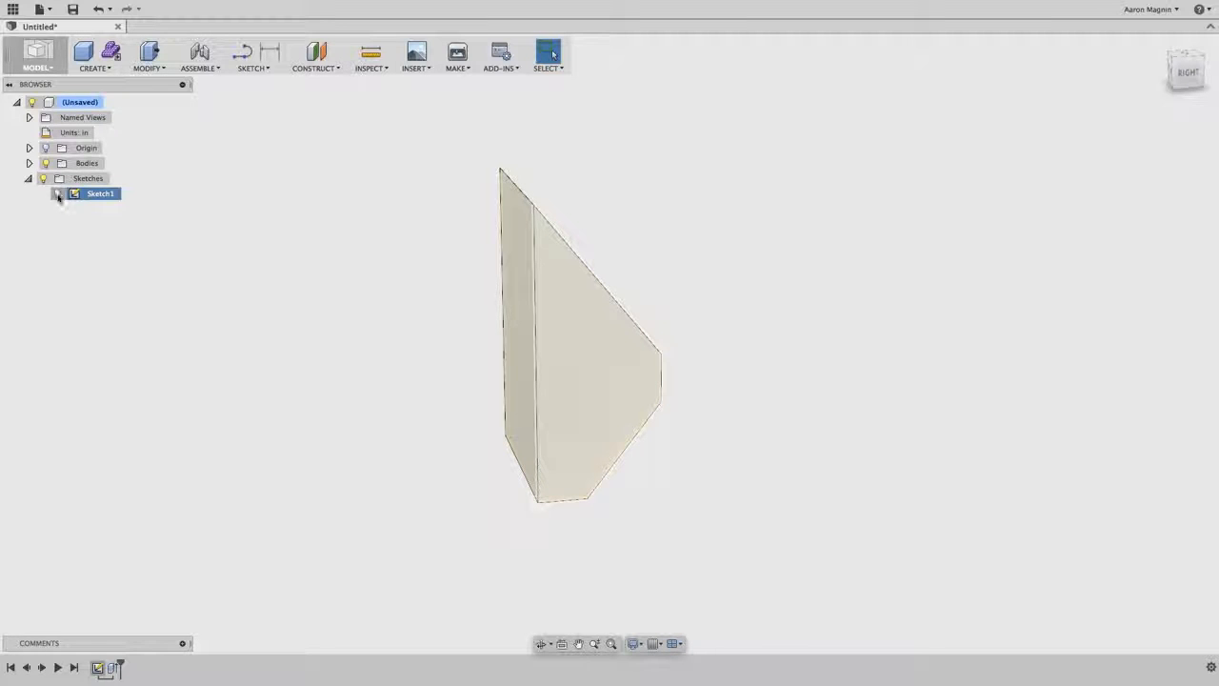
# - Toggle Sketch1's visibility and leave it shown together with the extruded body
pyautogui.moveTo(240, 187); pyautogui.dragTo(189, 211, button='middle')
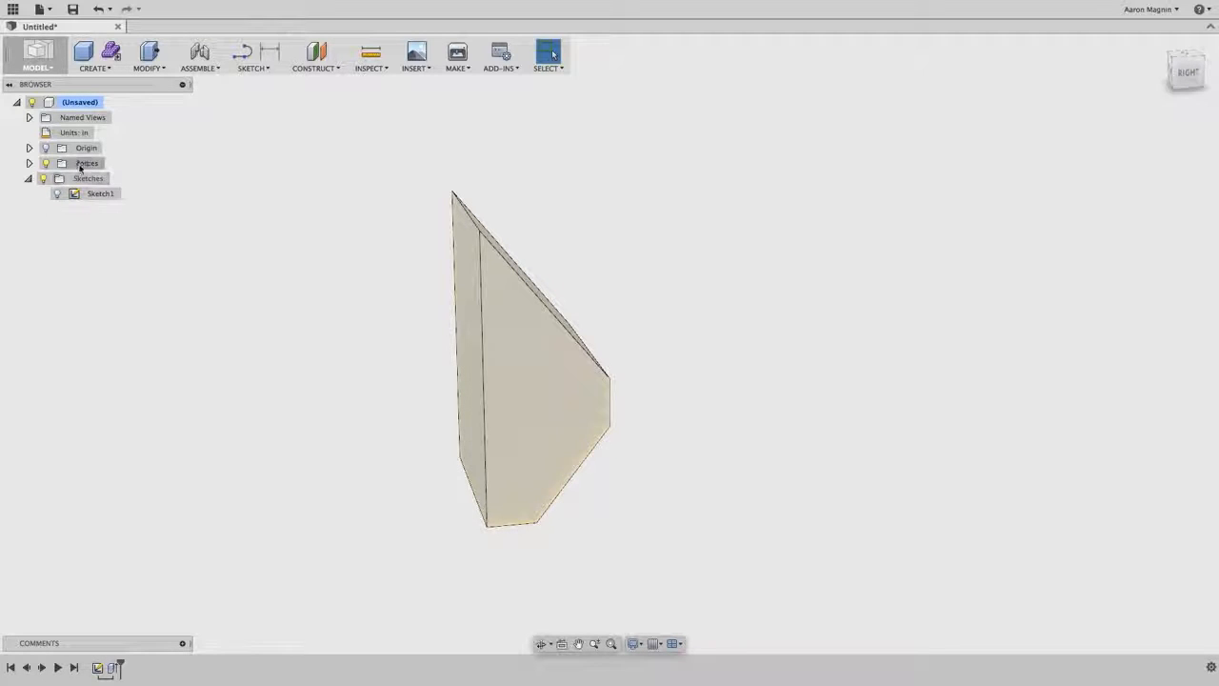
pyautogui.click(57, 193)
pyautogui.click(57, 193)
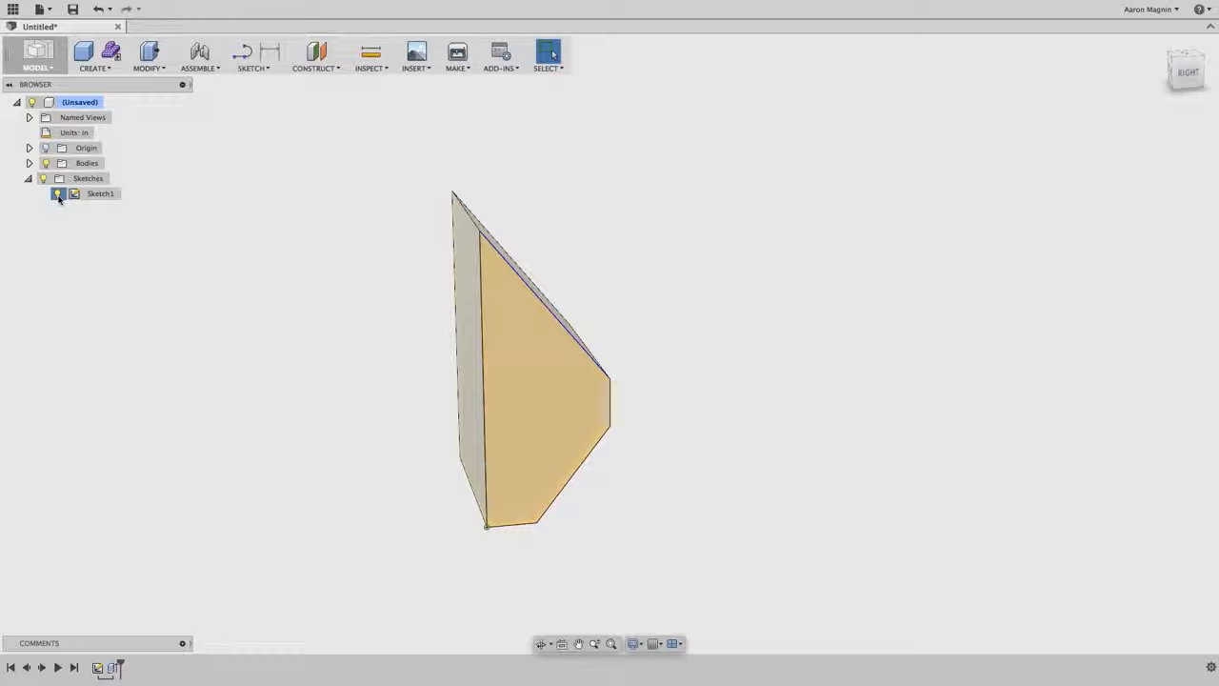
pyautogui.click(57, 193)
pyautogui.click(58, 194)
pyautogui.rightClick(94, 195)
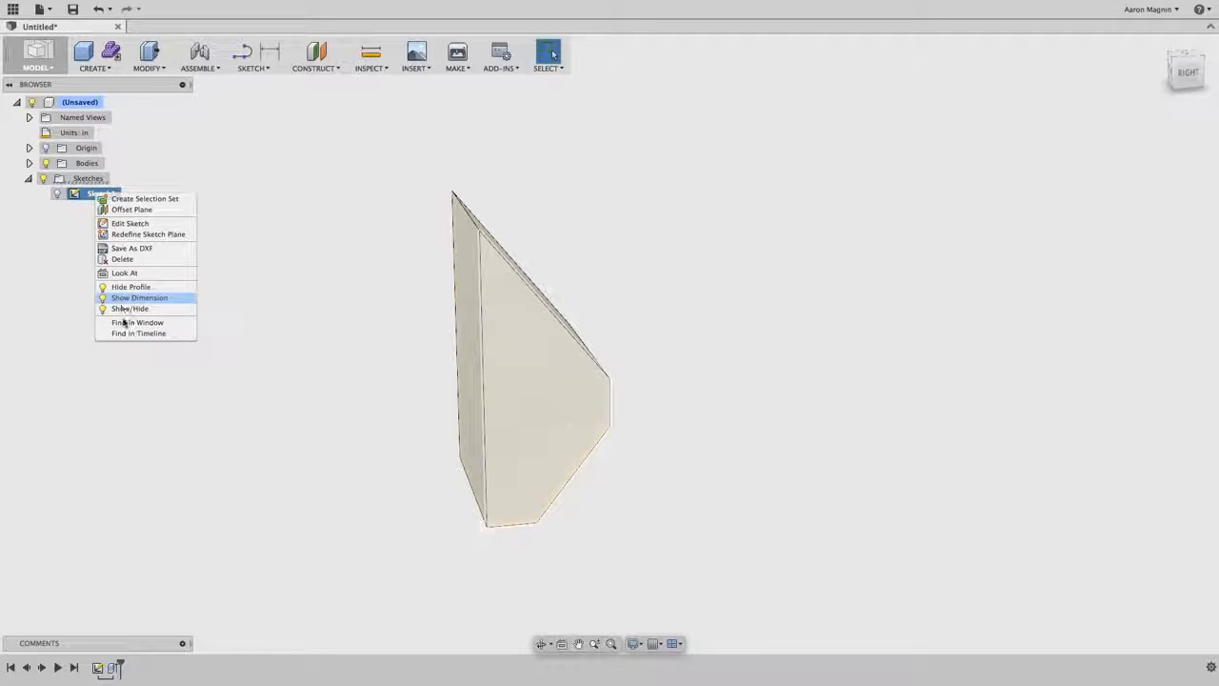
pyautogui.click(57, 193)
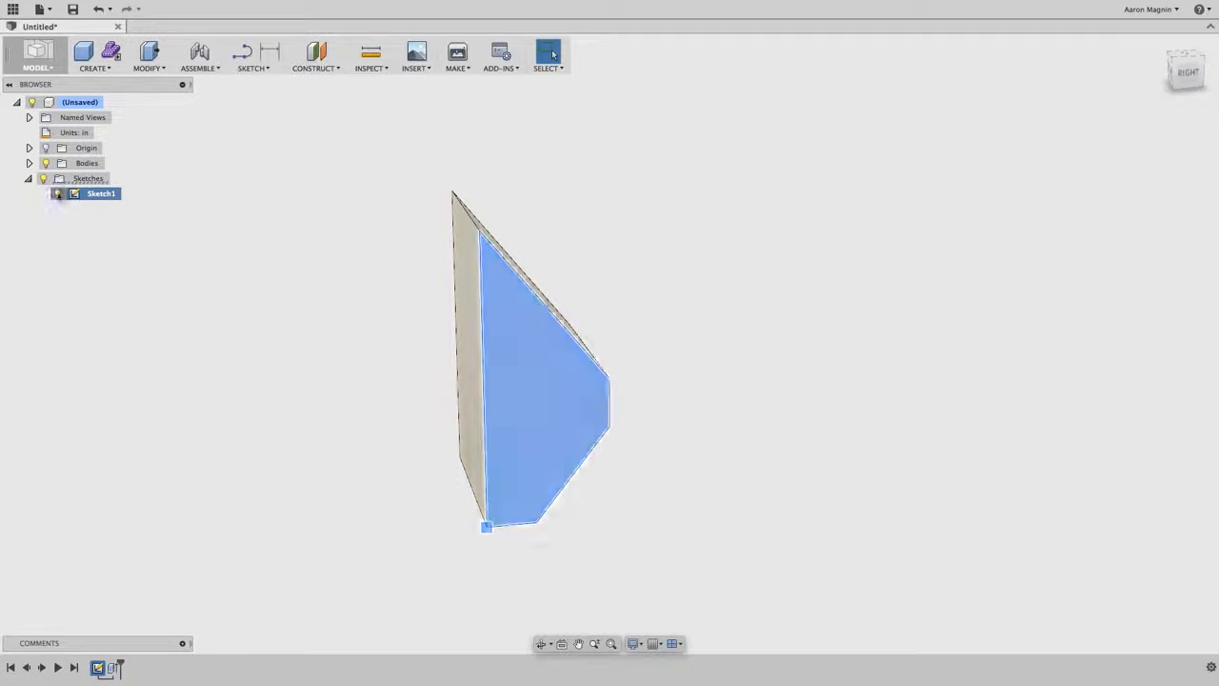
pyautogui.click(318, 263)
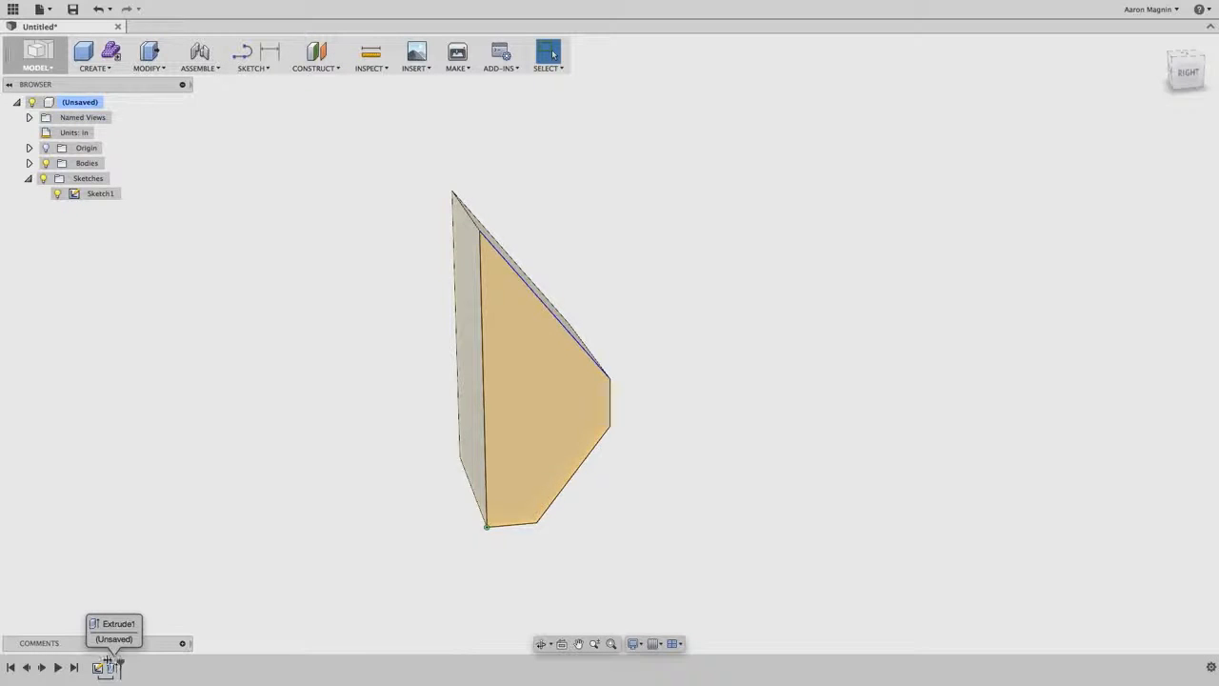
# - Roll the design history back to just before the extrusion
pyautogui.moveTo(120, 662); pyautogui.dragTo(107, 662)
pyautogui.scroll(-1, 422, 435)
pyautogui.moveTo(422, 435); pyautogui.dragTo(390, 431, button='middle')
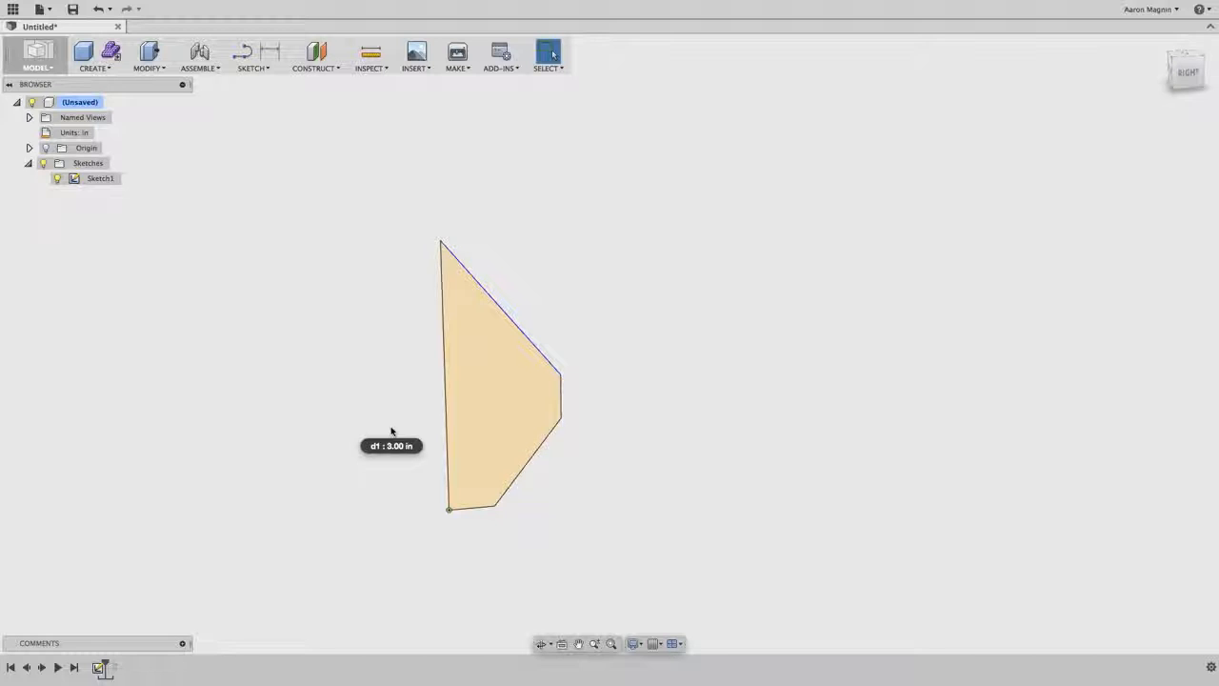
# - Start a 360° new-body Revolve of the sketch profile, using its short vertical edge as the axis
pyautogui.click(93, 59)
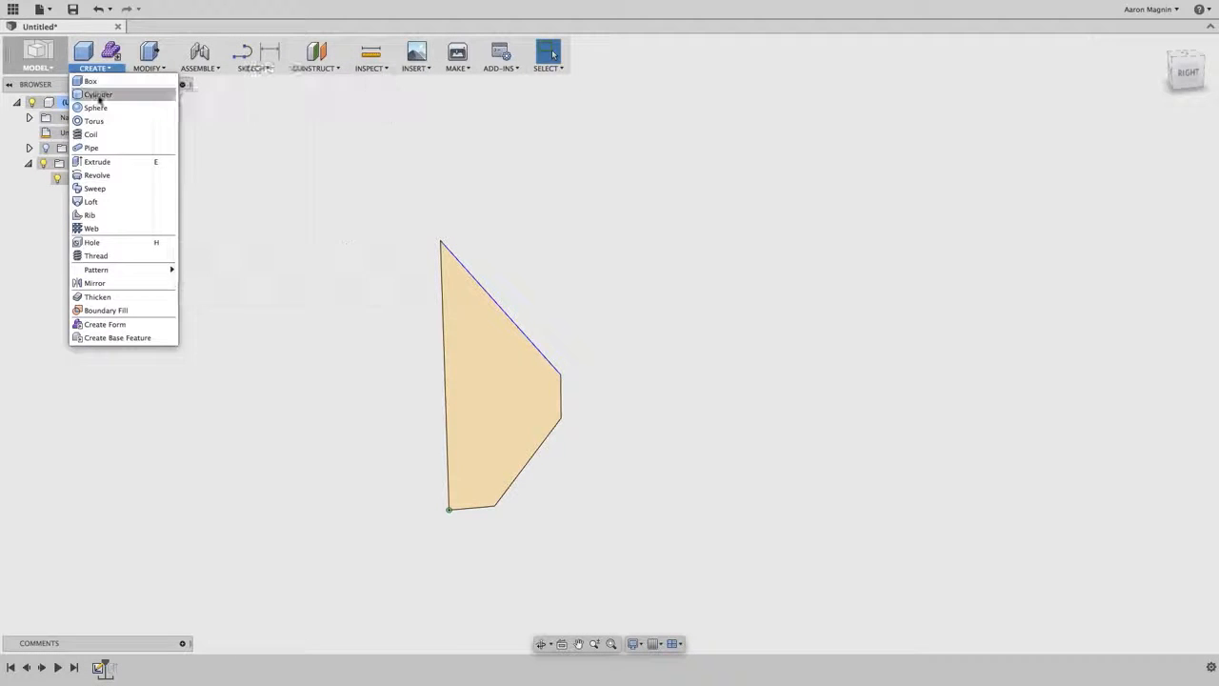
pyautogui.click(96, 177)
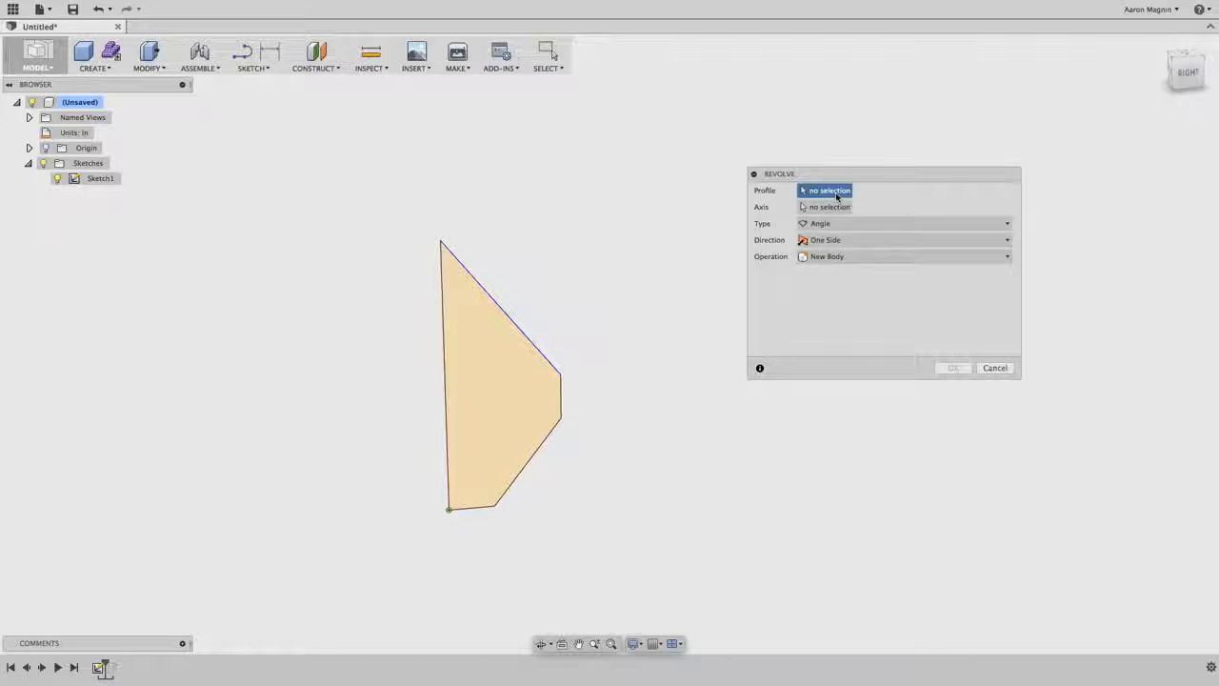
pyautogui.click(491, 342)
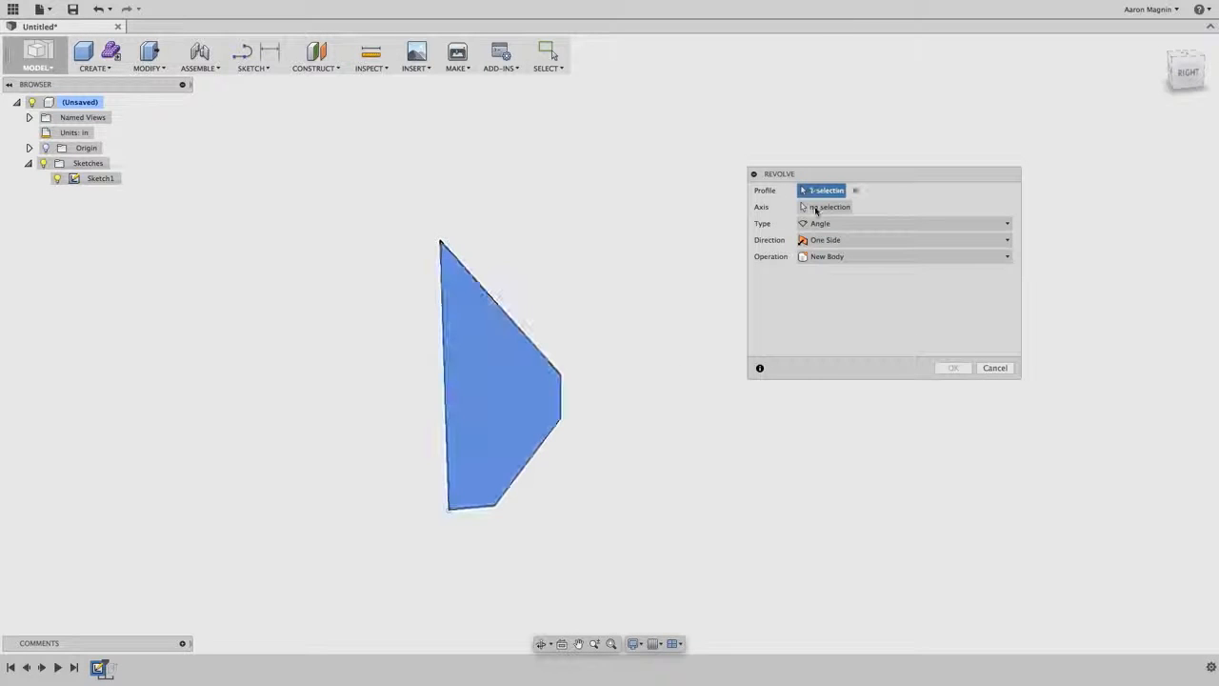
pyautogui.click(815, 208)
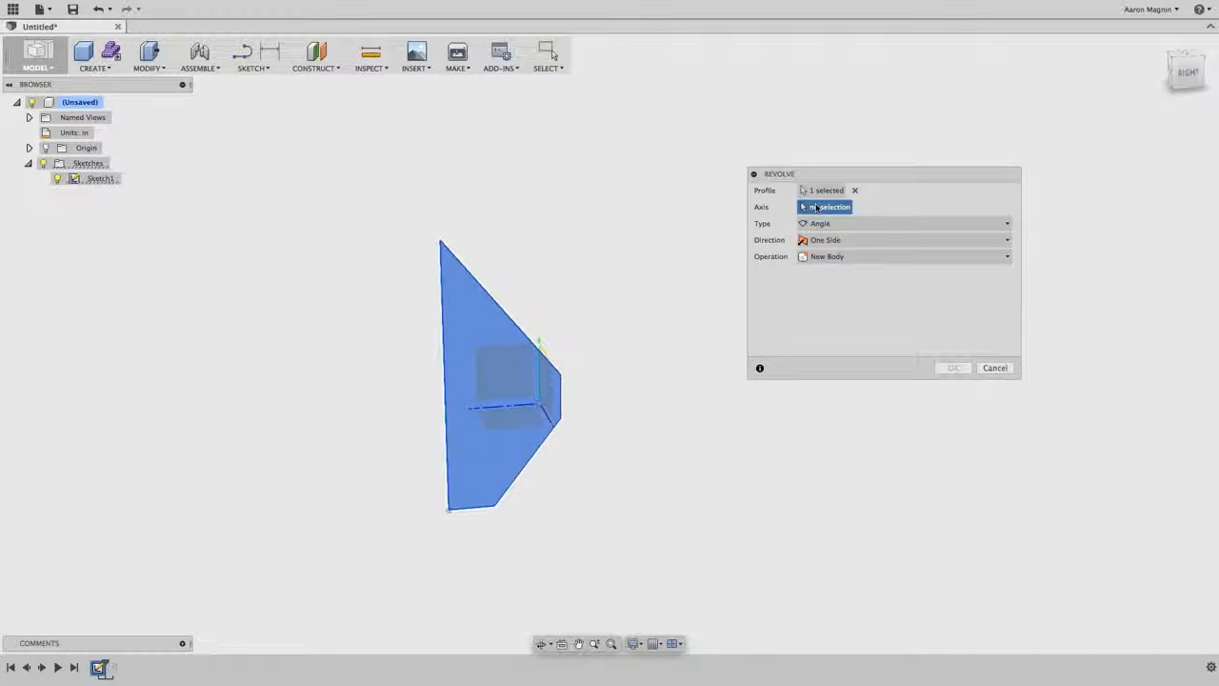
pyautogui.click(563, 392)
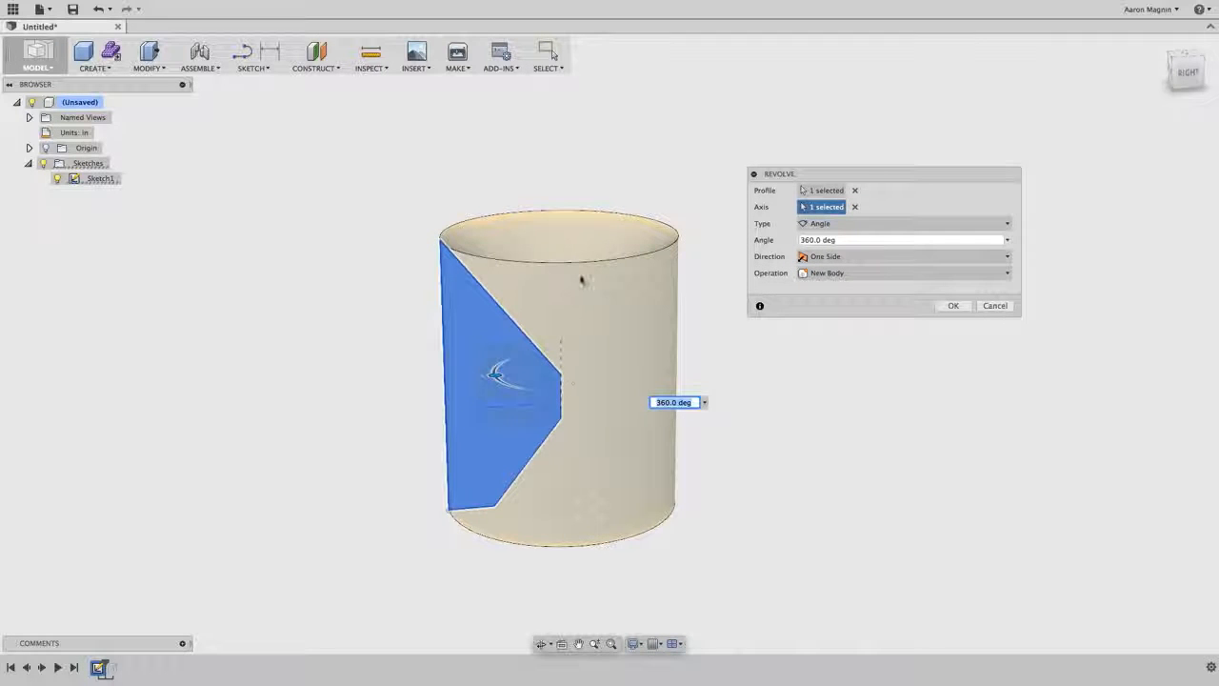
pyautogui.keyDown('shift'); pyautogui.moveTo(578, 276); pyautogui.dragTo(591, 243, button='middle'); pyautogui.keyUp('shift')
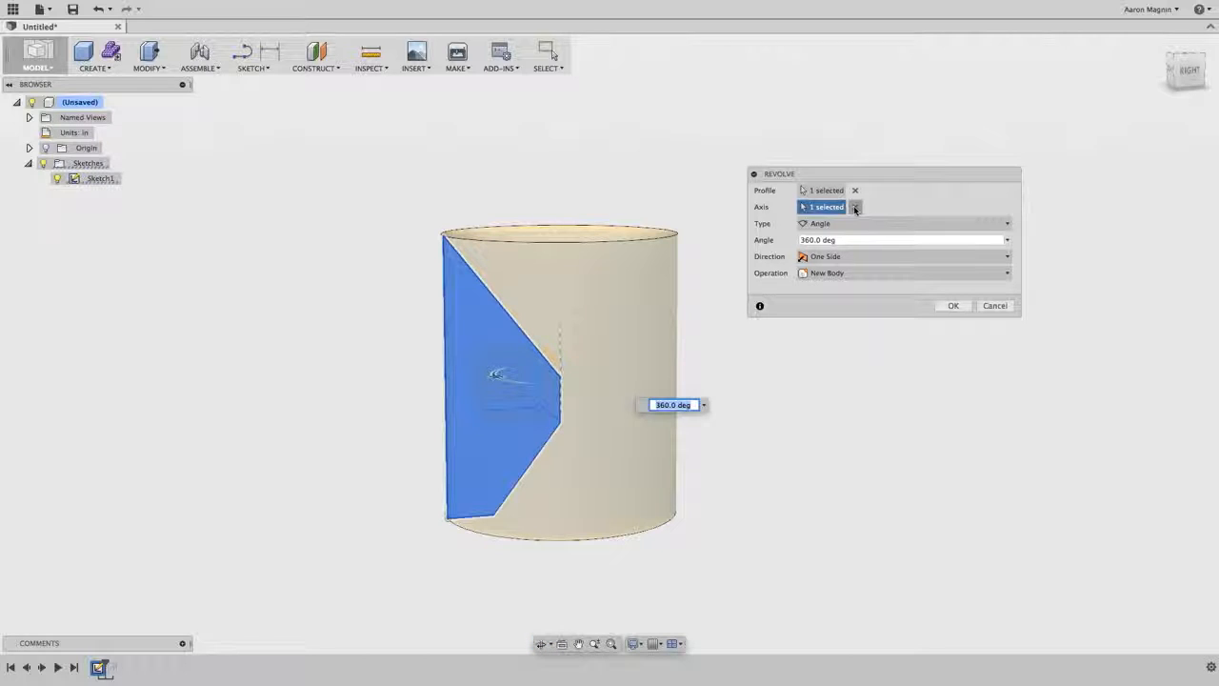
# - Try the profile's lower slanted edge, and after it the long vertical edge, as the revolve axis
pyautogui.click(855, 208)
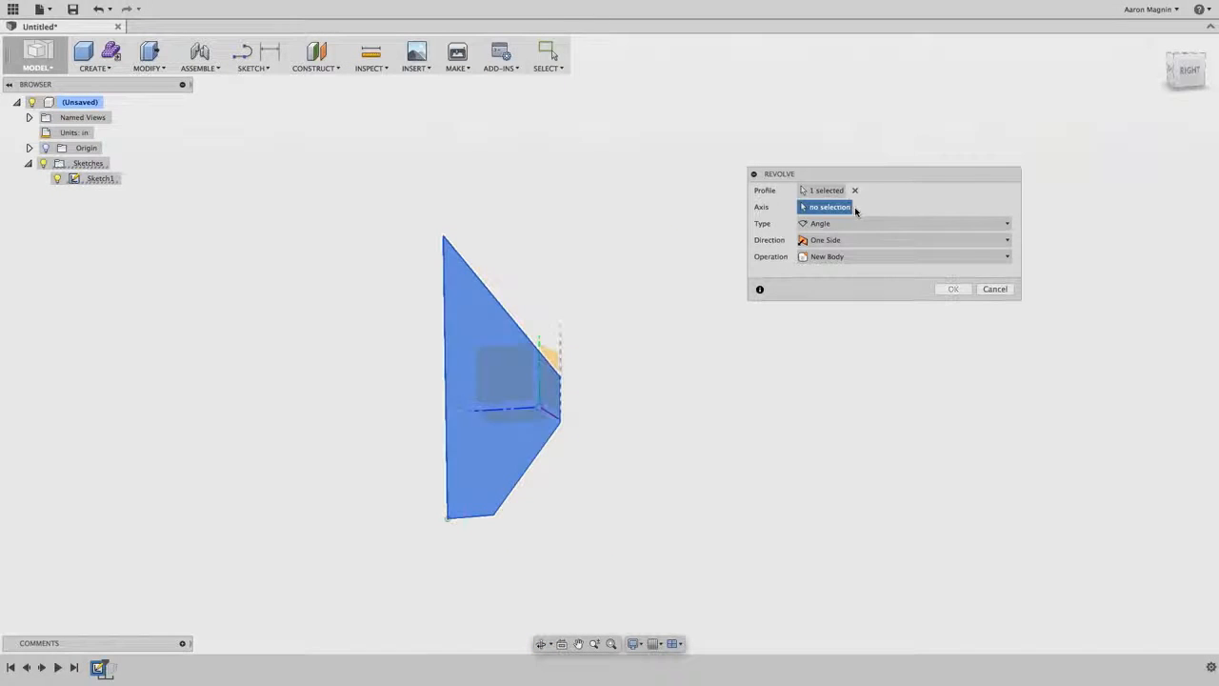
pyautogui.click(551, 436)
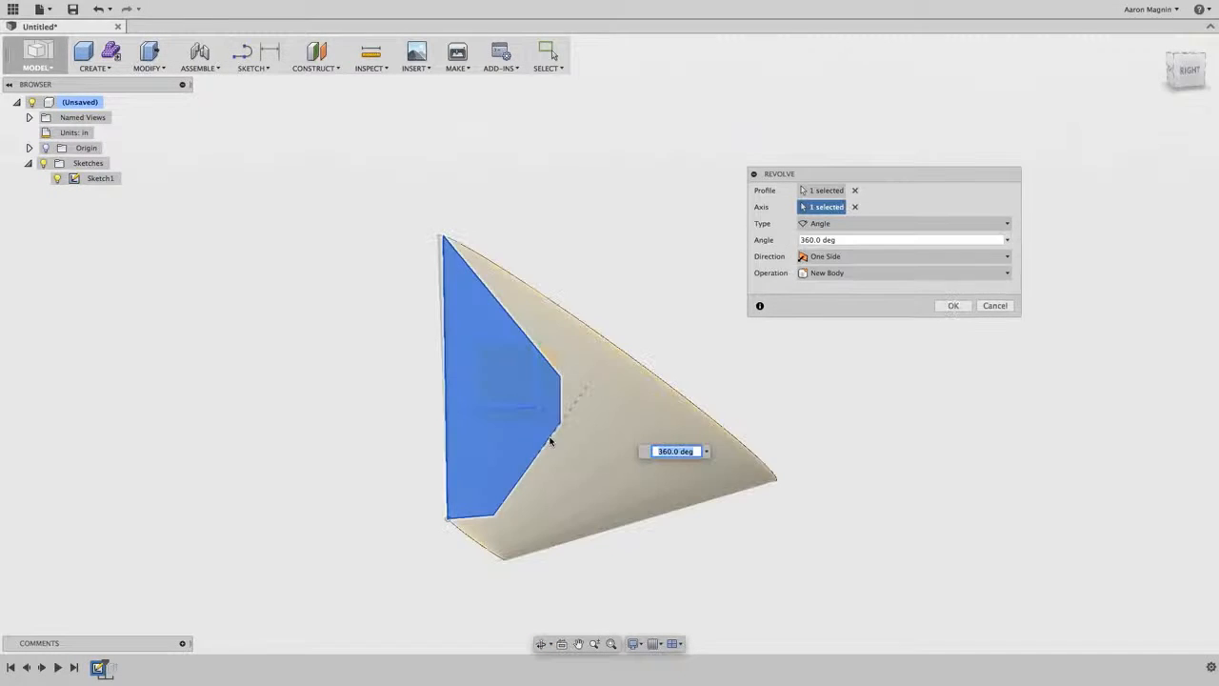
pyautogui.moveTo(621, 301)
pyautogui.keyDown('shift'); pyautogui.mouseDown(button='middle')
pyautogui.moveTo(552, 330)
pyautogui.moveTo(642, 305)
pyautogui.mouseUp(button='middle'); pyautogui.keyUp('shift')
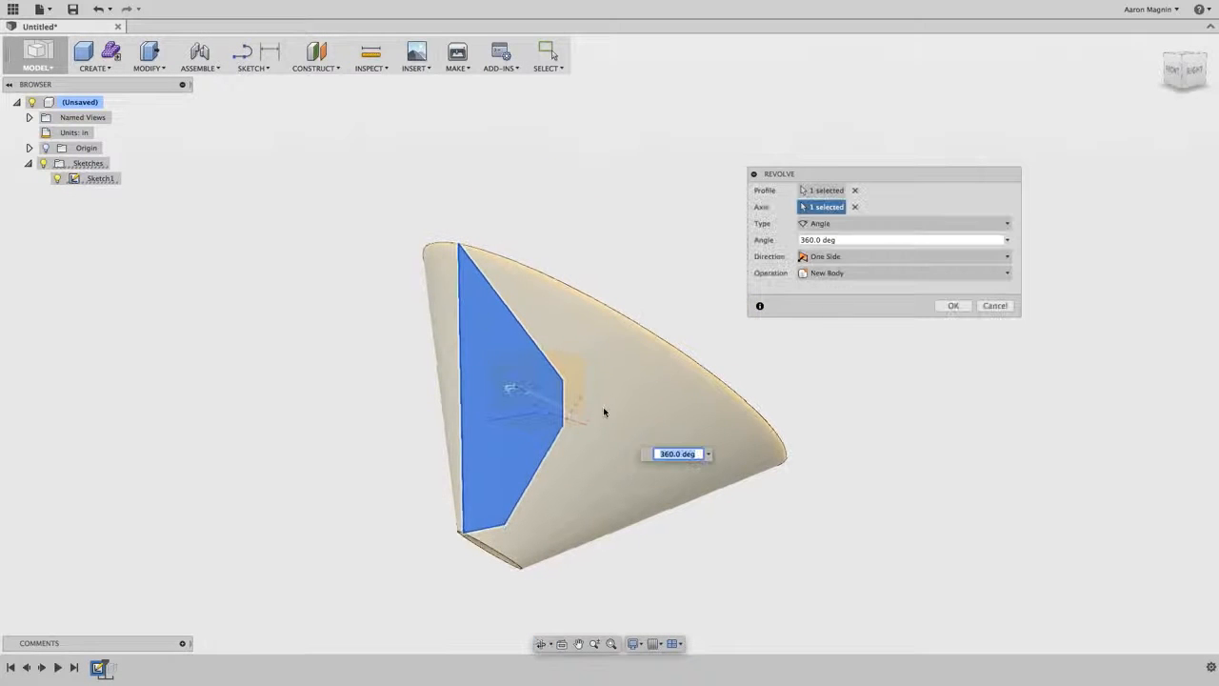
pyautogui.click(856, 207)
pyautogui.click(461, 329)
pyautogui.keyDown('shift'); pyautogui.moveTo(492, 331); pyautogui.dragTo(516, 326, button='middle'); pyautogui.keyUp('shift')
# - Replace the revolve axis with the profile's short bottom edge
pyautogui.click(856, 206)
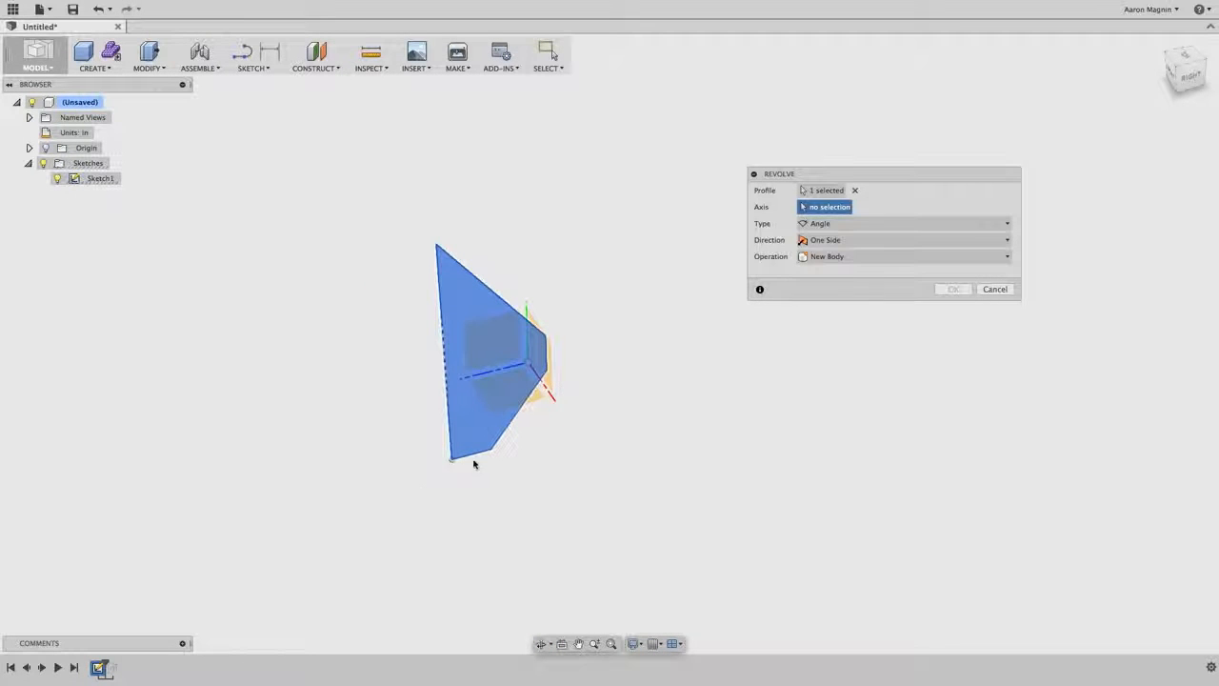
pyautogui.click(495, 431)
pyautogui.keyDown('shift'); pyautogui.moveTo(495, 432); pyautogui.dragTo(435, 389, button='middle'); pyautogui.keyUp('shift')
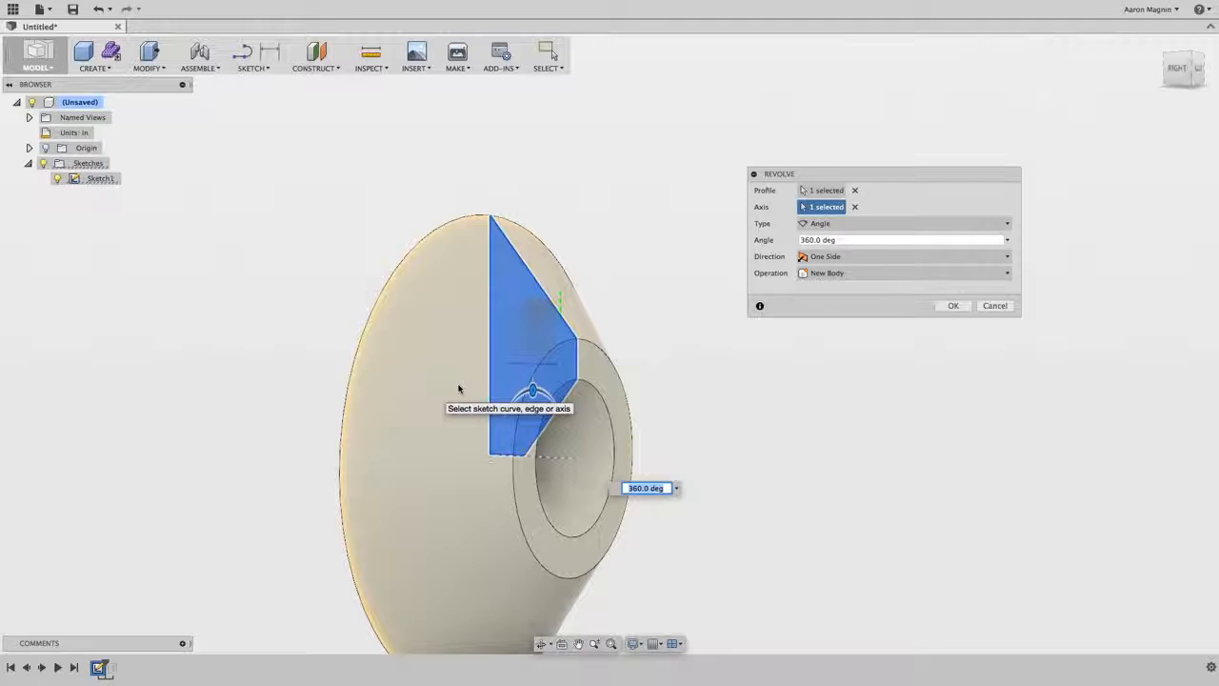
pyautogui.moveTo(683, 366); pyautogui.dragTo(689, 269, button='middle')
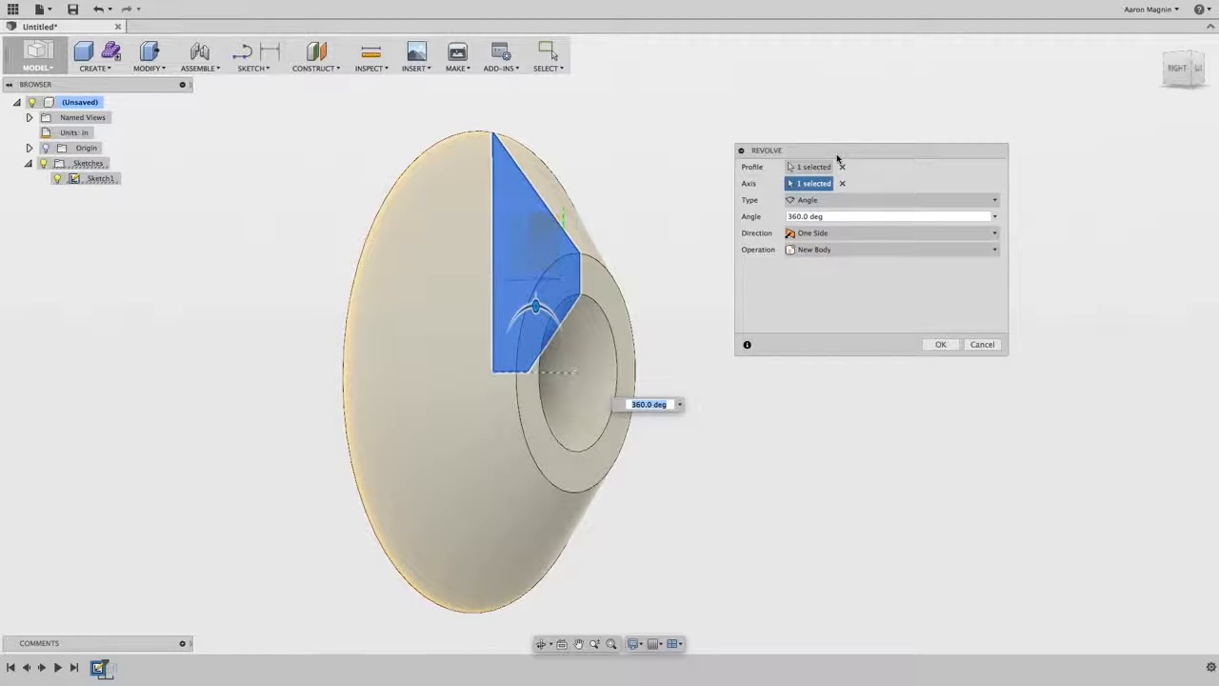
# - Try revolve angles of 45° and 90° about the bottom edge
pyautogui.click(835, 216)
pyautogui.write('45')
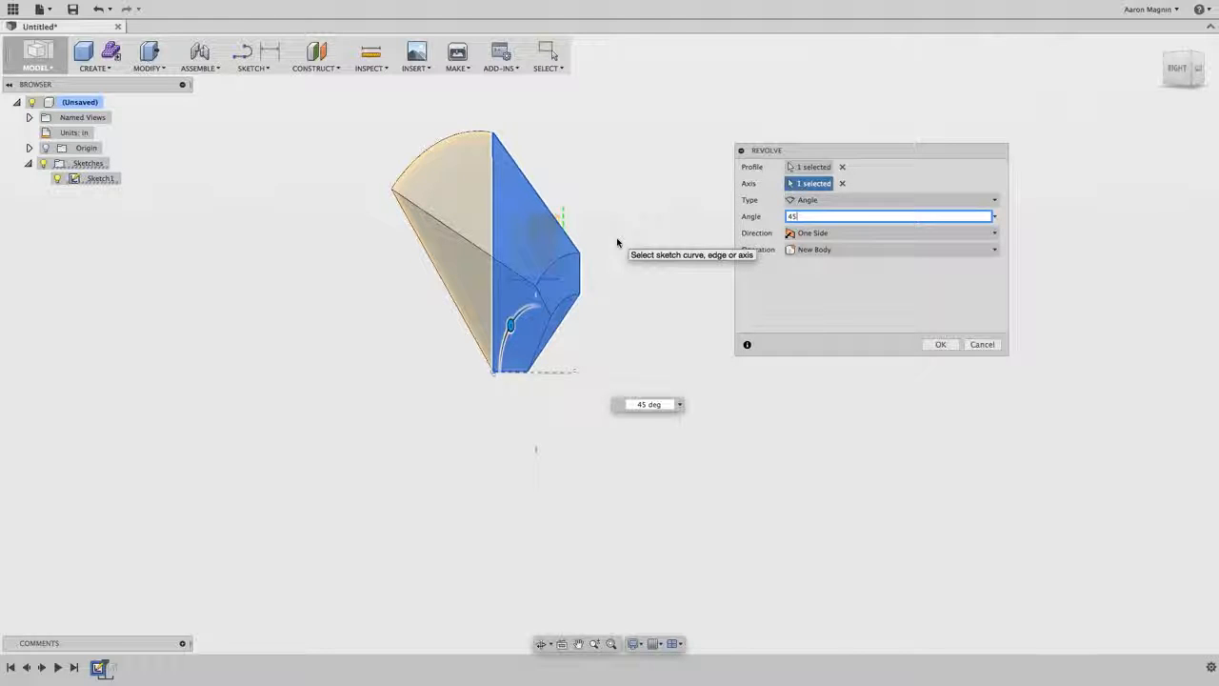
pyautogui.keyDown('shift'); pyautogui.moveTo(579, 253); pyautogui.dragTo(497, 282, button='middle'); pyautogui.keyUp('shift')
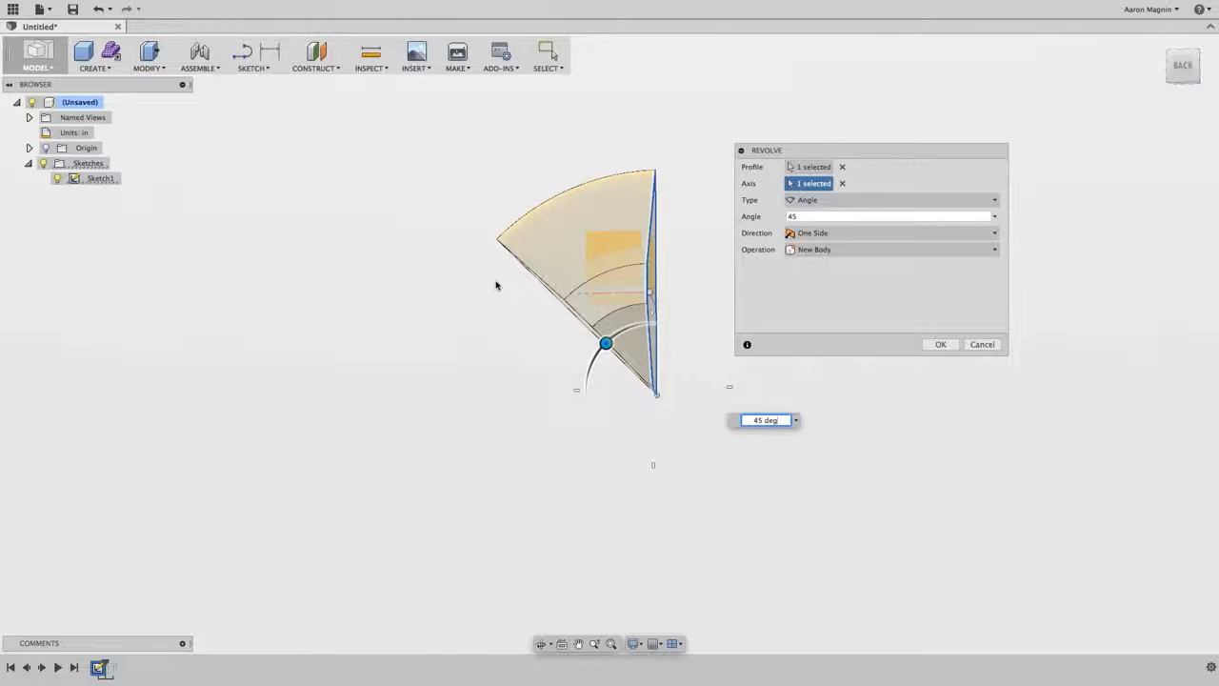
pyautogui.moveTo(605, 343); pyautogui.dragTo(664, 398)
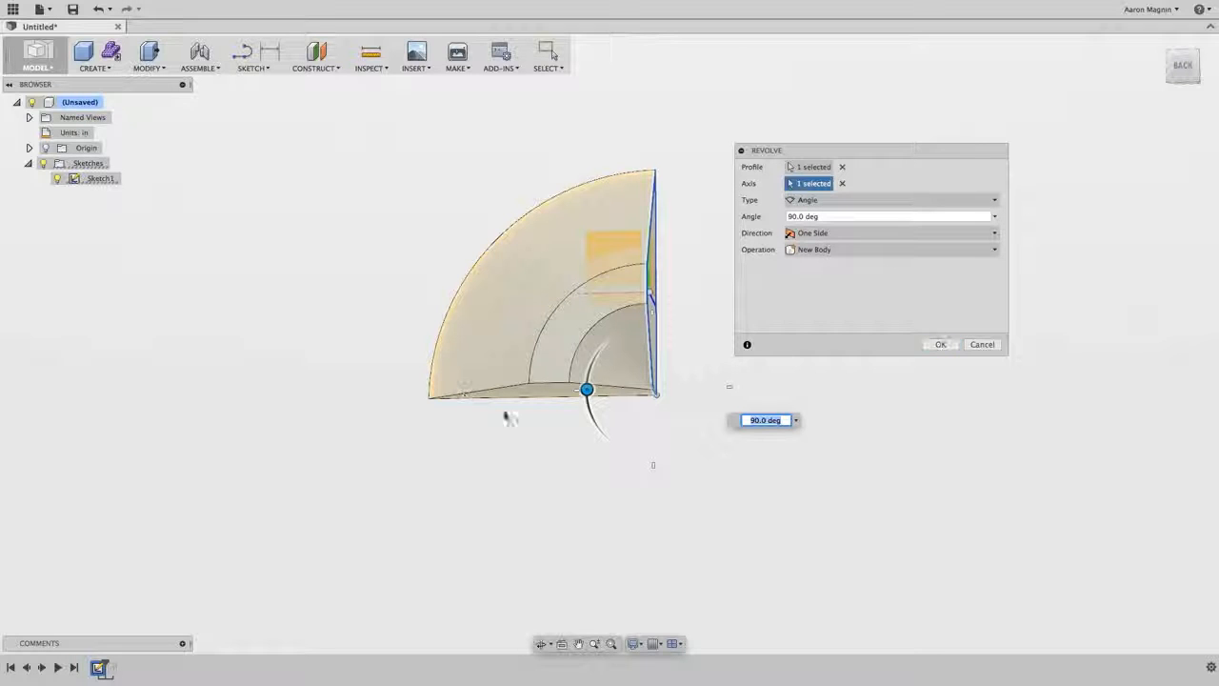
# - Set the revolve angle to 135° and create the revolved body
pyautogui.press('Tab')
pyautogui.write('135')
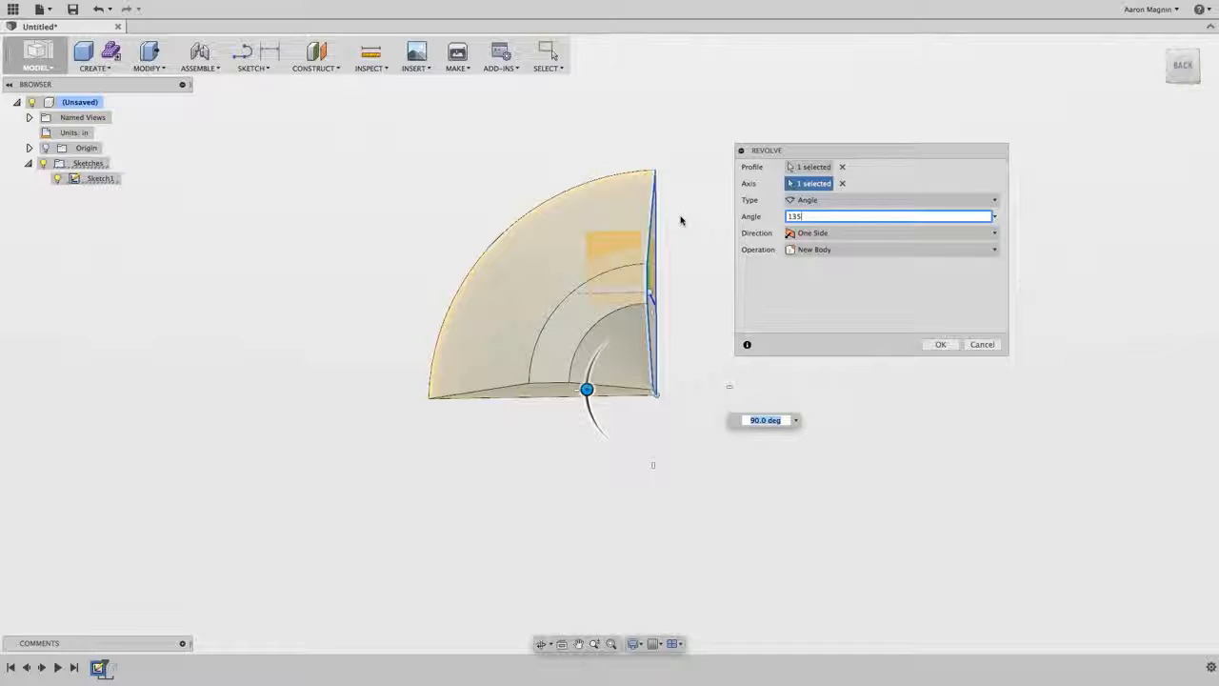
pyautogui.press('Return')
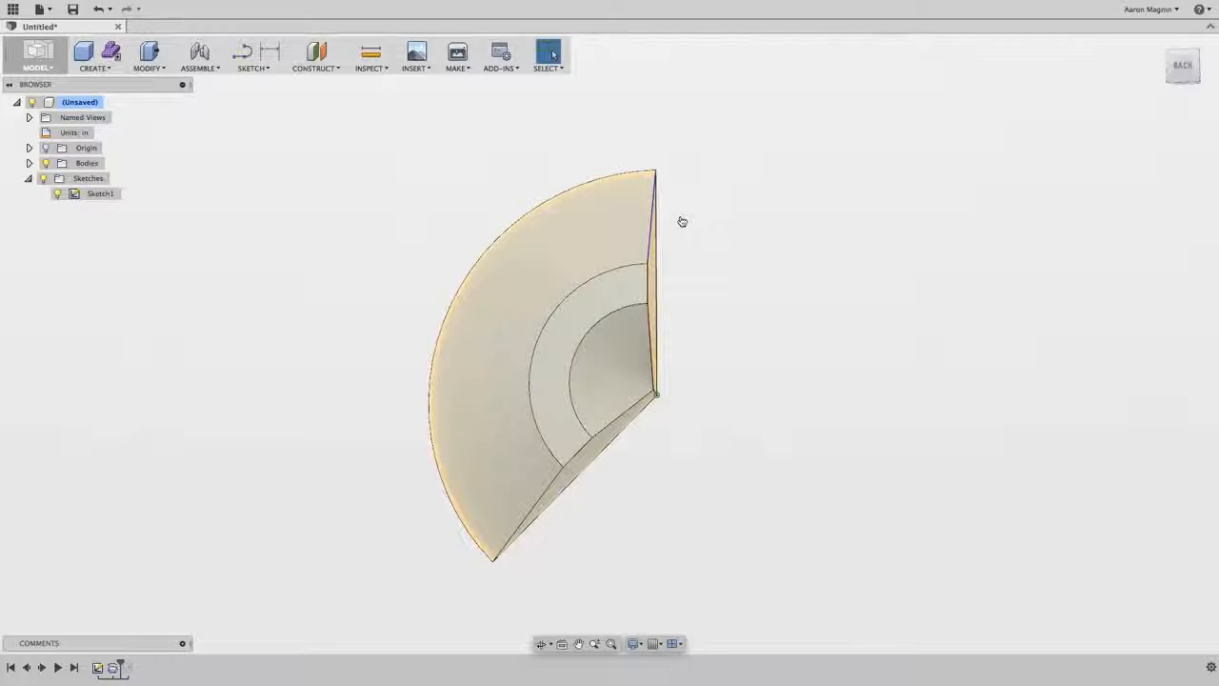